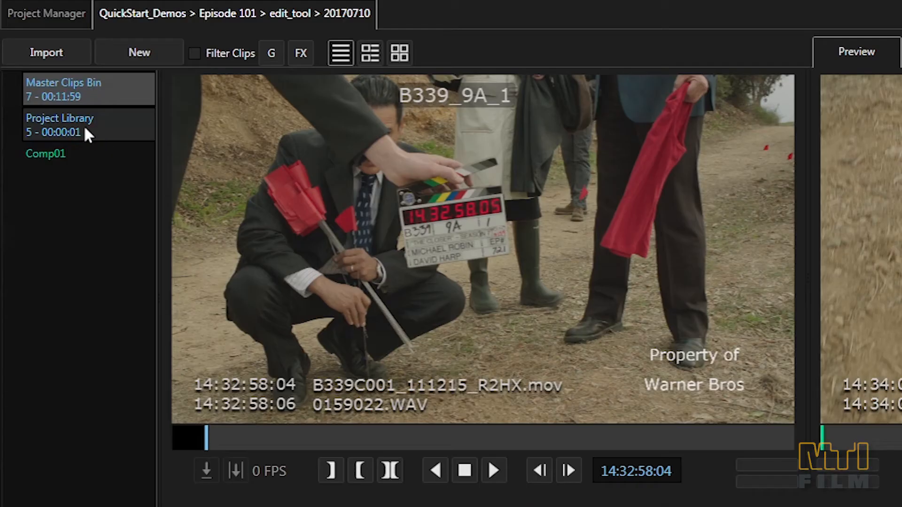
Add the em_slate.tif clip to the Project Library and open the Comp01 composition
{"action": "left_click", "coordinate": [87, 134]}
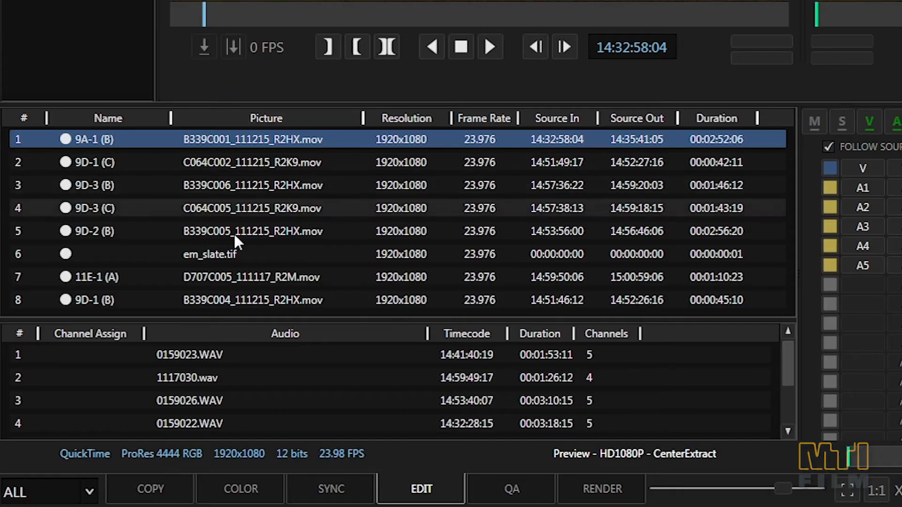
{"action": "right_click", "coordinate": [120, 370]}
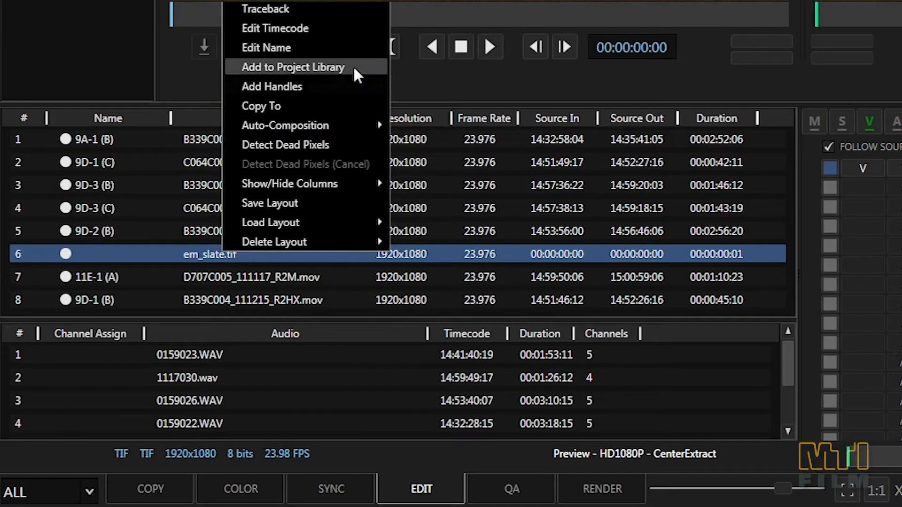
{"action": "left_click", "coordinate": [353, 68]}
{"action": "left_click", "coordinate": [83, 129]}
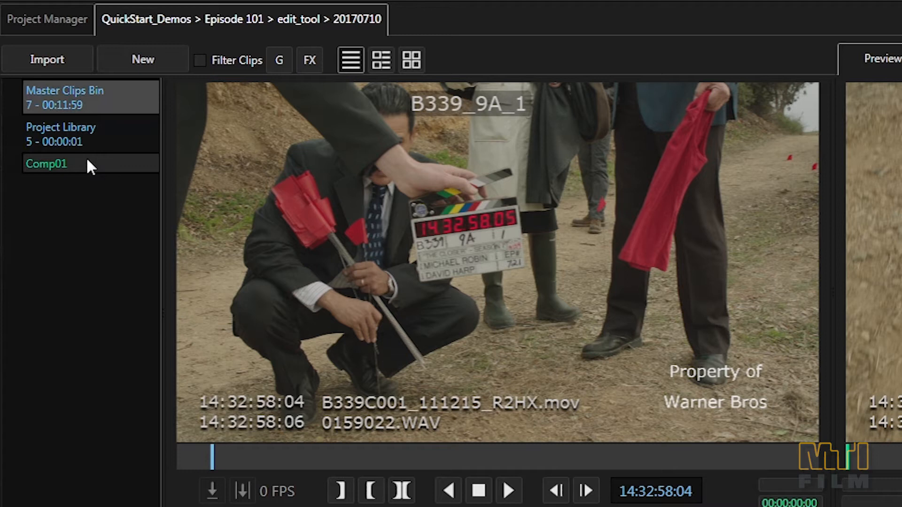
{"action": "left_click", "coordinate": [87, 161]}
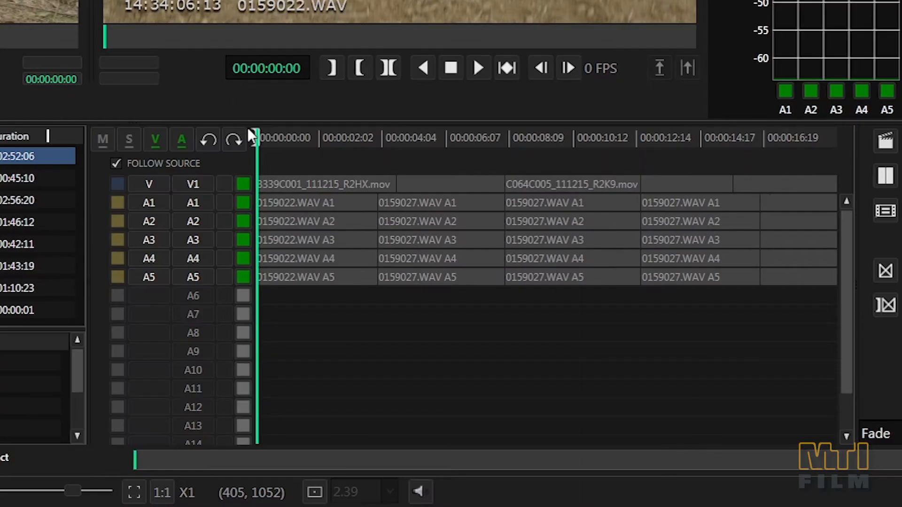
Scrub the composition playhead to about 00:00:06:21 and step it forward frame by frame
{"action": "left_click_drag", "start_coordinate": [249, 131], "coordinate": [464, 141]}
{"action": "key", "text": "f"}
{"action": "key", "text": "f"}
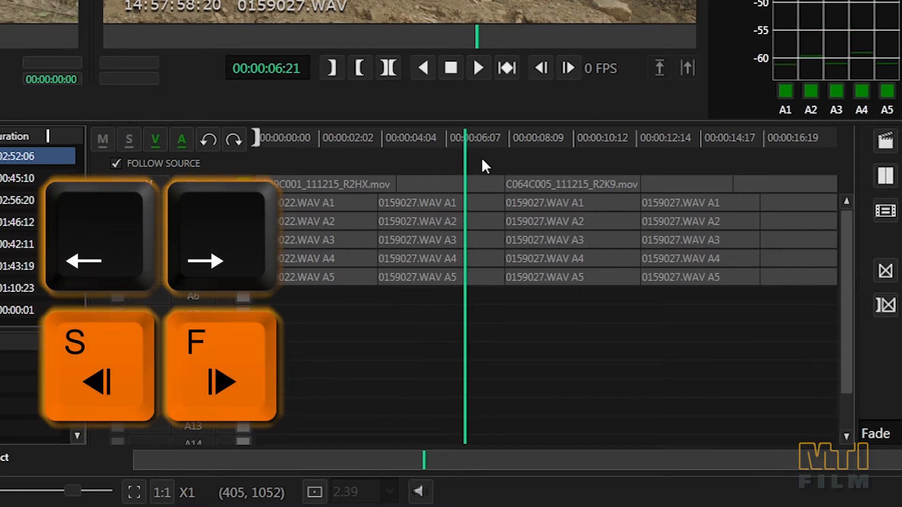
{"action": "key", "text": "f"}
{"action": "key", "text": "f"}
{"action": "key", "text": "f"}
{"action": "key", "text": "f"}
{"action": "key", "text": "f"}
{"action": "key", "text": "f"}
Jump the playhead forward and backward between the edit points of the composition
{"action": "key", "text": "r"}
{"action": "key", "text": "r"}
{"action": "key", "text": "e"}
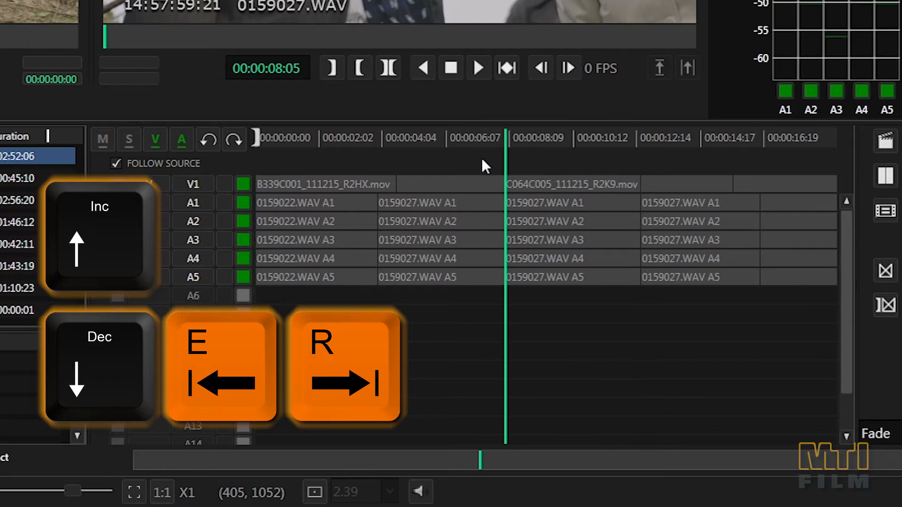
{"action": "key", "text": "e"}
Move the composition playhead back by 2:00 and go to timecode 00:00:01:00
{"action": "key", "text": "minus"}
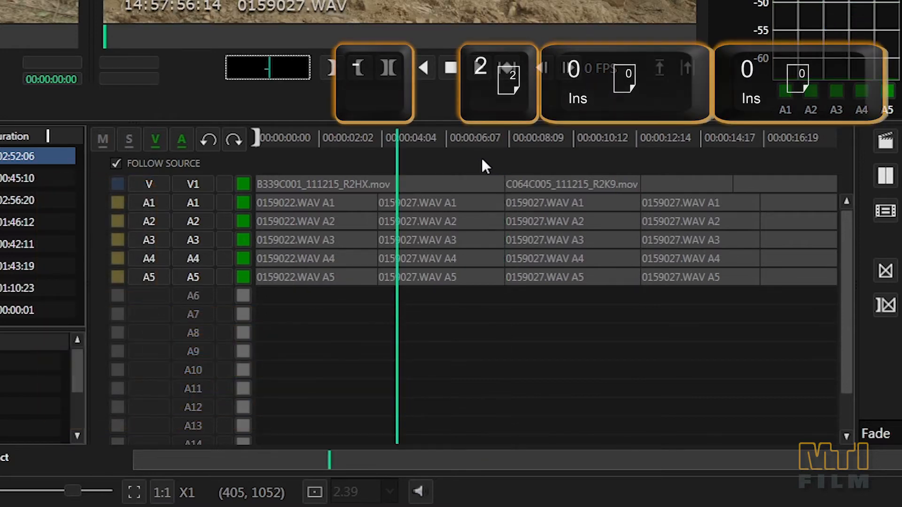
{"action": "type", "text": "200"}
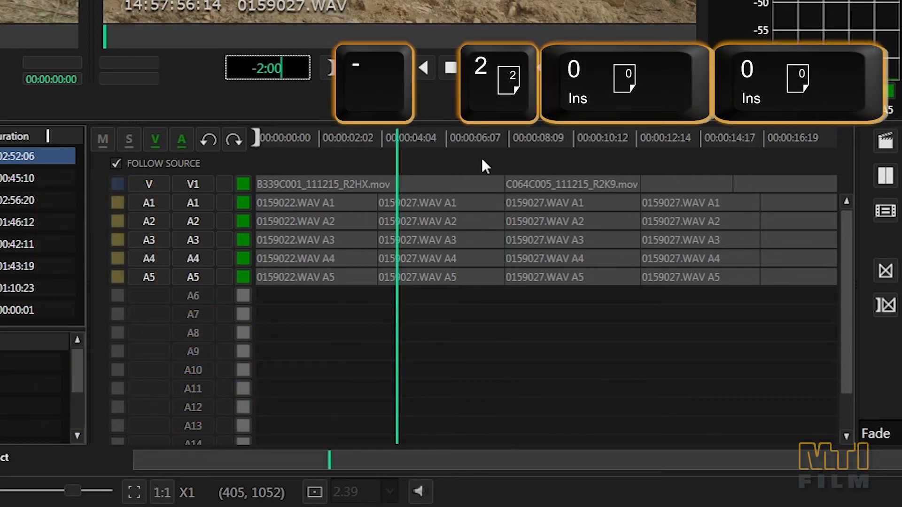
{"action": "key", "text": "Return"}
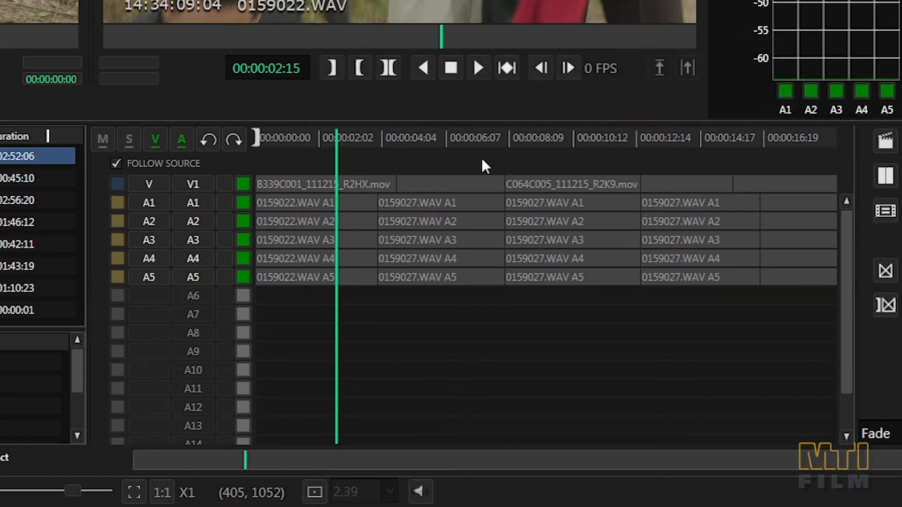
{"action": "type", "text": "..01."}
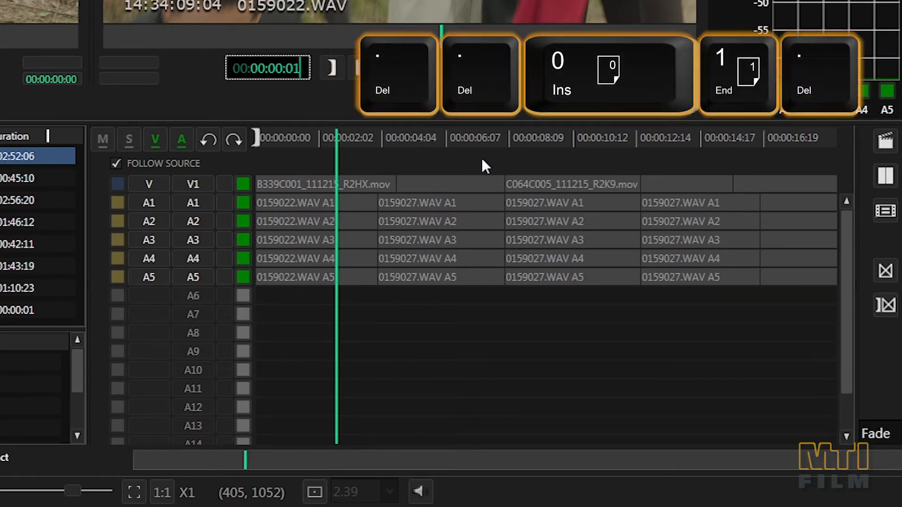
{"action": "key", "text": "Return"}
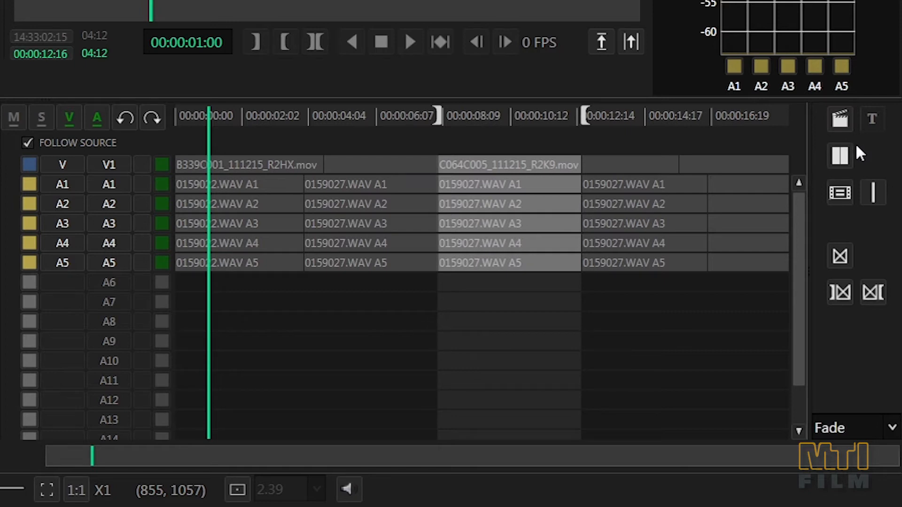
Turn on Trim Mode, switch it to its alternate yellow variant, and turn it off again
{"action": "key", "text": "shift+t"}
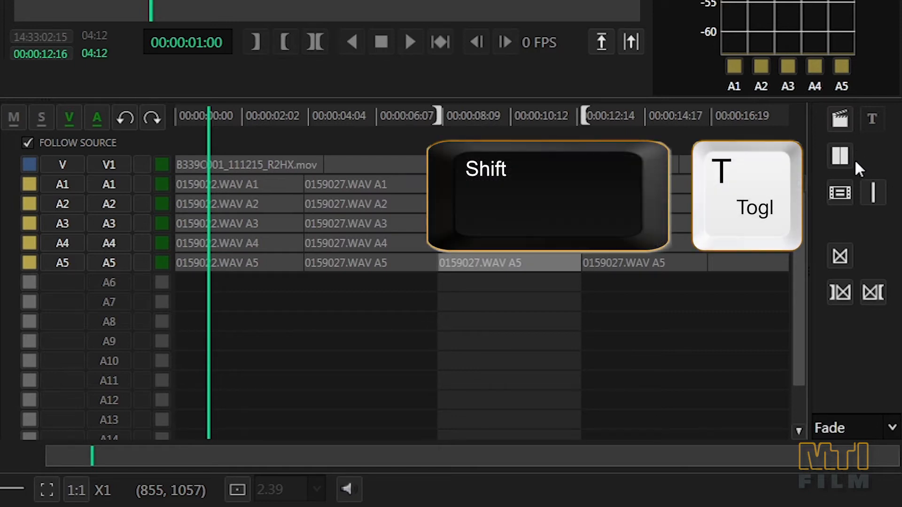
{"action": "left_click", "coordinate": [840, 156]}
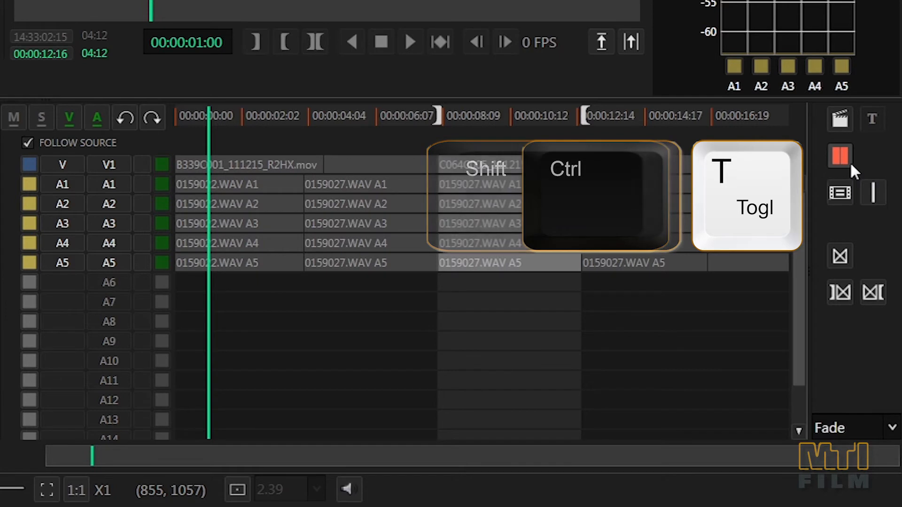
{"action": "left_click", "coordinate": [847, 160], "text": "ctrl"}
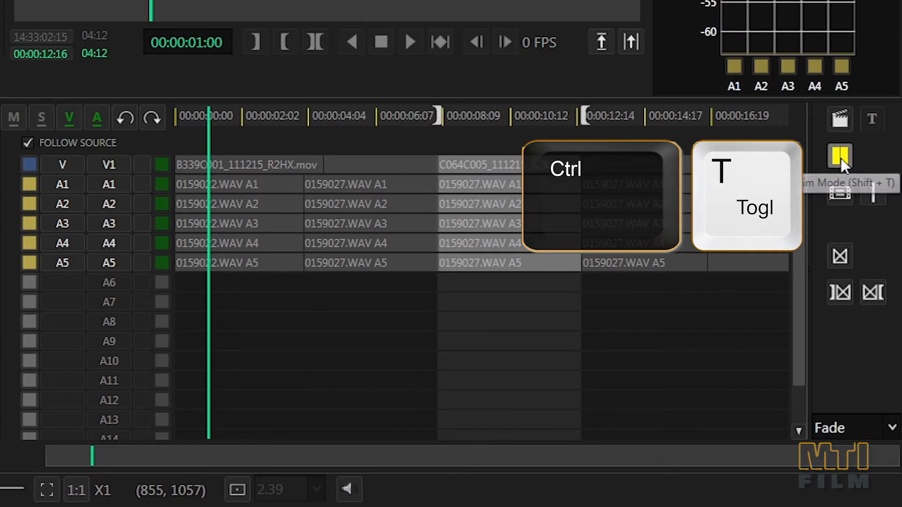
{"action": "left_click", "coordinate": [841, 158]}
{"action": "key", "text": "m"}
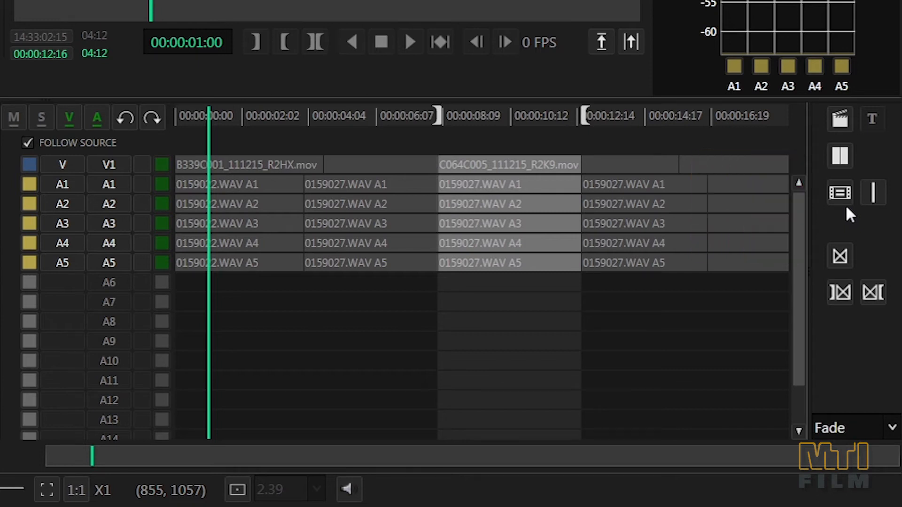
{"action": "key", "text": "comma"}
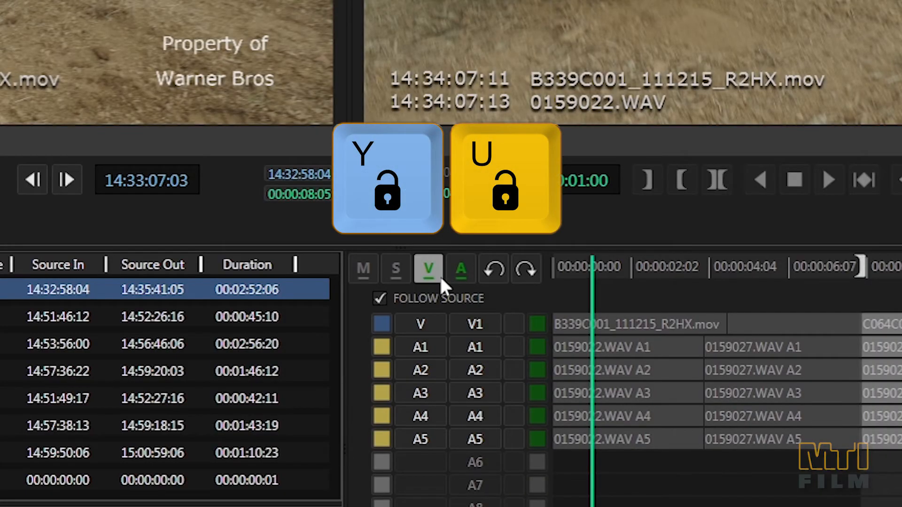
Toggle the video and audio track locks on and off, and turn on the S setting for the tracks
{"action": "left_click", "coordinate": [440, 276]}
{"action": "left_click", "coordinate": [440, 277]}
{"action": "left_click", "coordinate": [457, 277]}
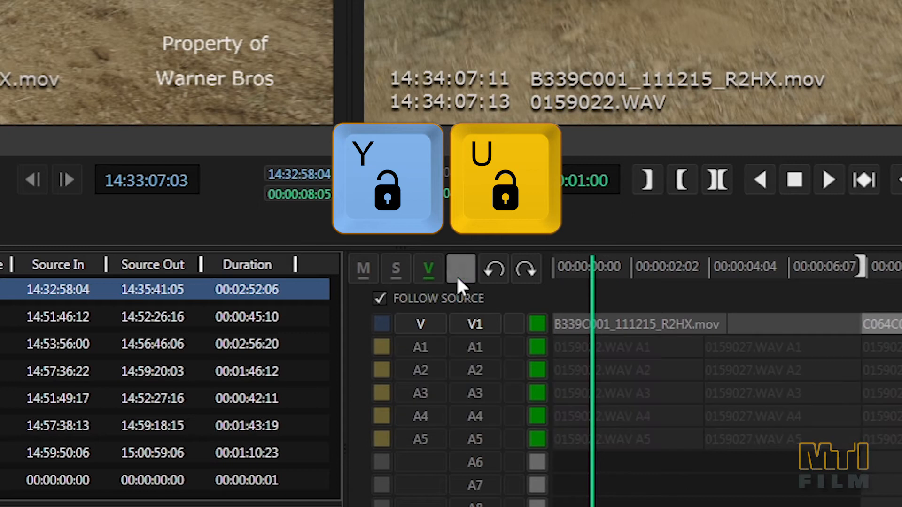
{"action": "left_click", "coordinate": [457, 278]}
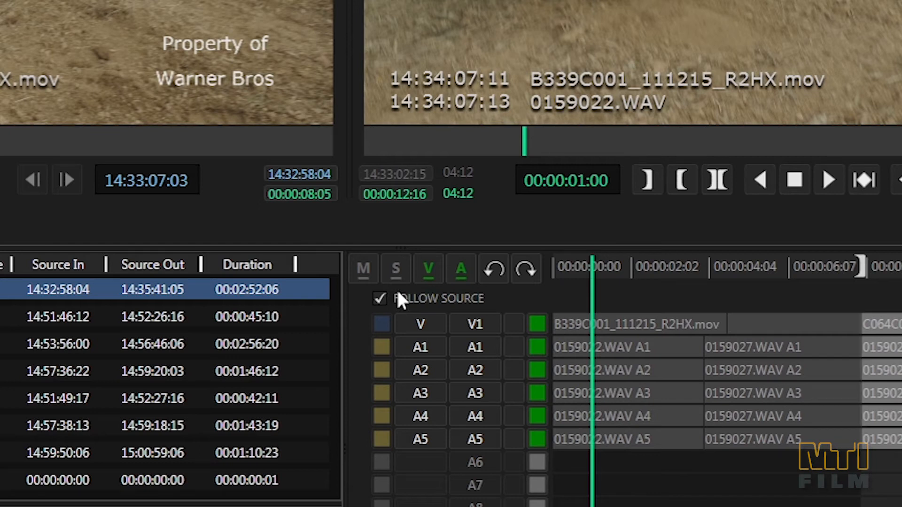
{"action": "key", "text": "shift"}
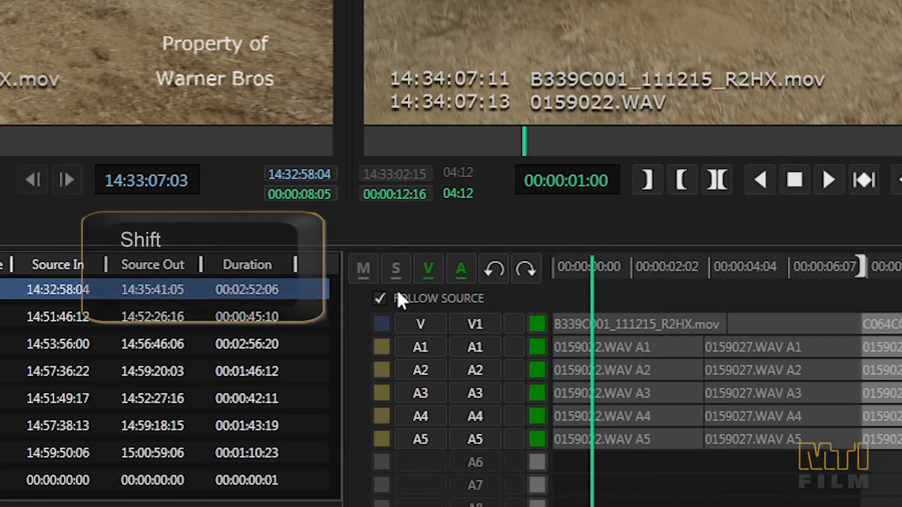
{"action": "left_click", "coordinate": [396, 275], "text": "shift"}
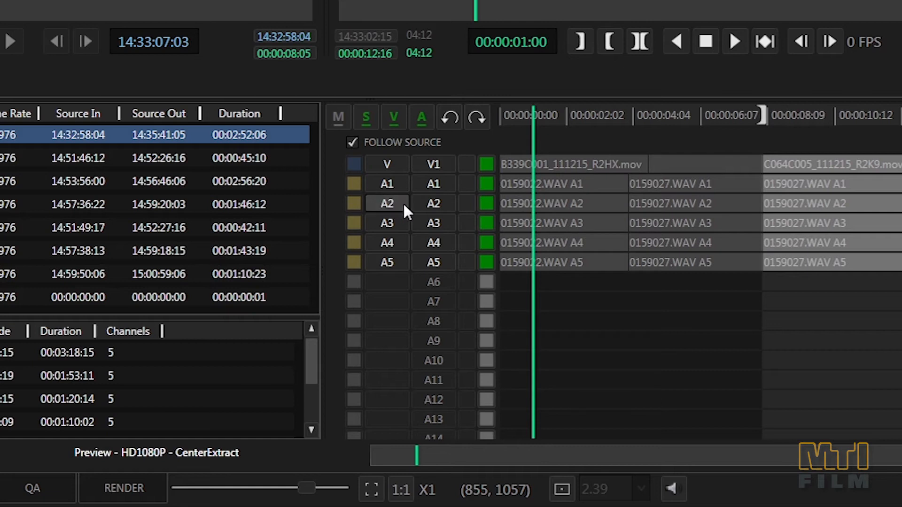
Toggle composition track A2 off and on, and patch source audio channel A1 to it
{"action": "left_click", "coordinate": [430, 203]}
{"action": "left_click", "coordinate": [437, 205]}
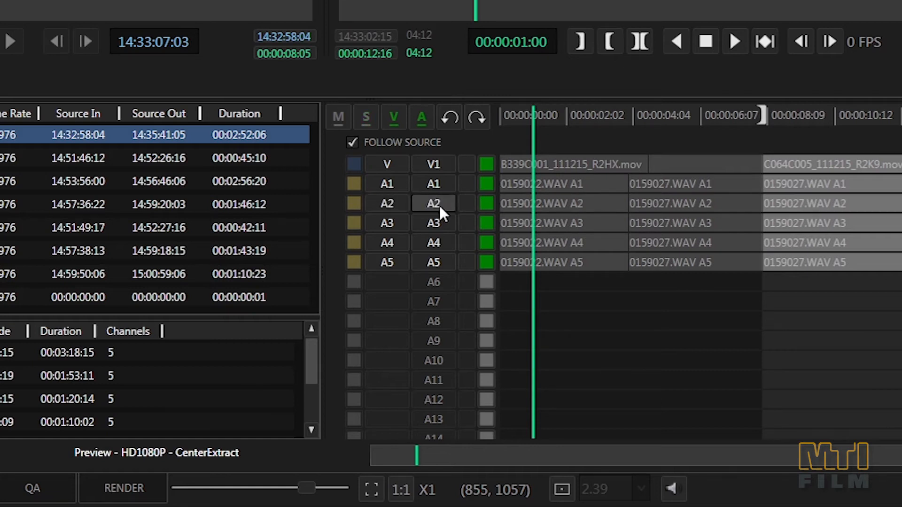
{"action": "left_click", "coordinate": [392, 207]}
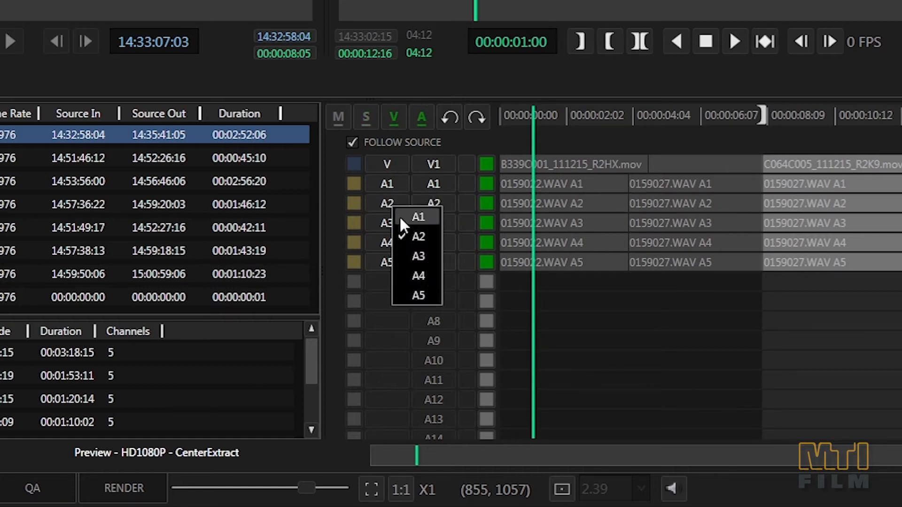
{"action": "left_click", "coordinate": [407, 216]}
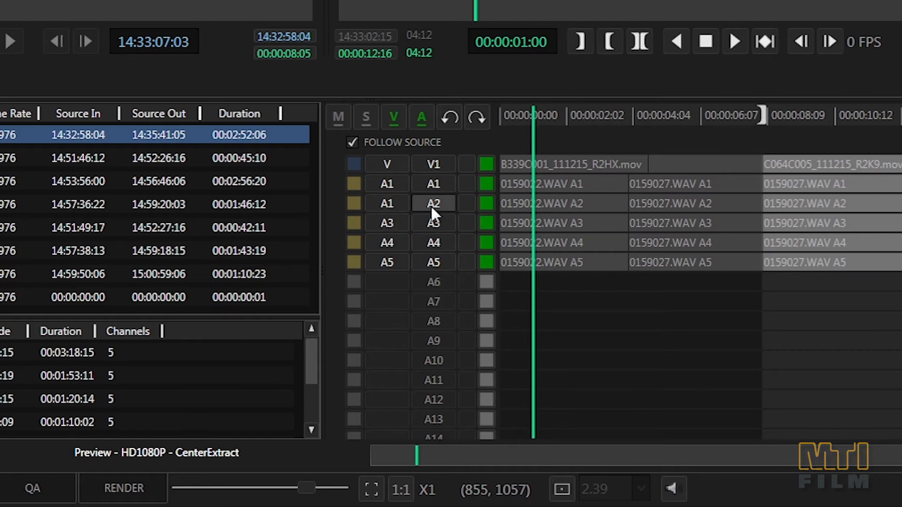
Load clip 9D-1 (B), B339C004_111215_R2HX.mov, as the source and toggle the record monitor of track A5
{"action": "left_click", "coordinate": [421, 116]}
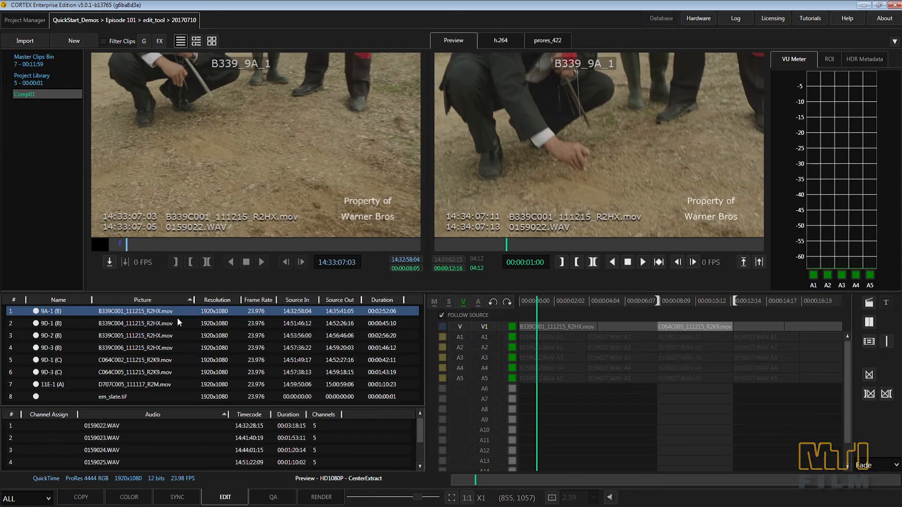
{"action": "left_click", "coordinate": [133, 323]}
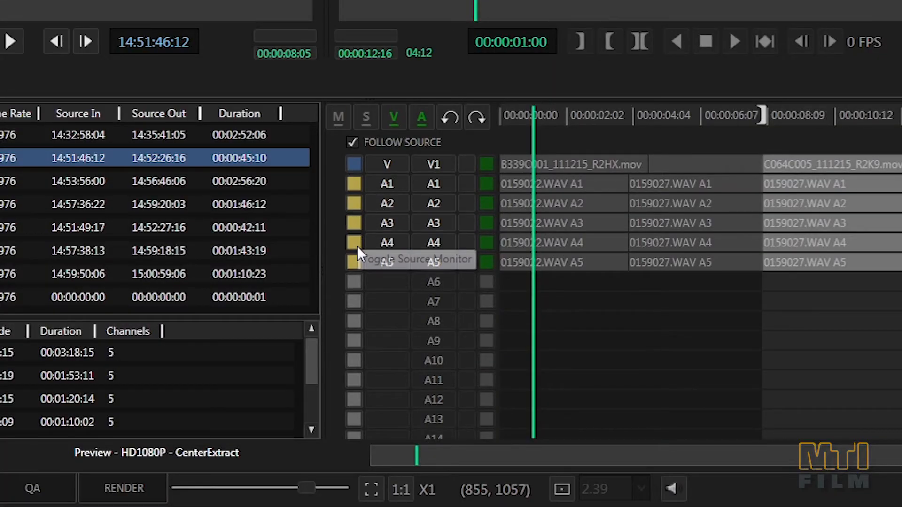
{"action": "left_click", "coordinate": [486, 263]}
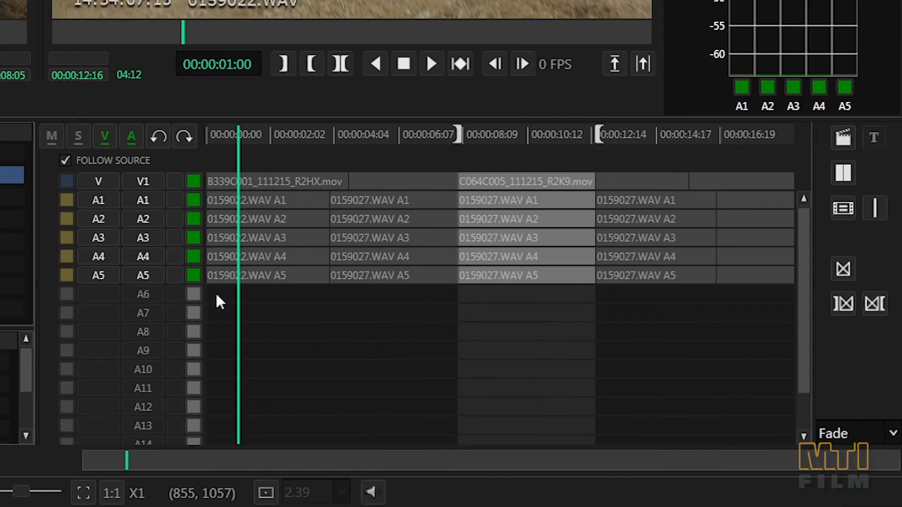
Zoom in on the composition timeline around clip C064C005_111215_R2K9.mov, scroll along it, and restore the full-length view
{"action": "scroll", "coordinate": [714, 157], "scroll_direction": "up", "scroll_amount": 3}
{"action": "scroll", "coordinate": [415, 175], "scroll_direction": "up", "scroll_amount": 6}
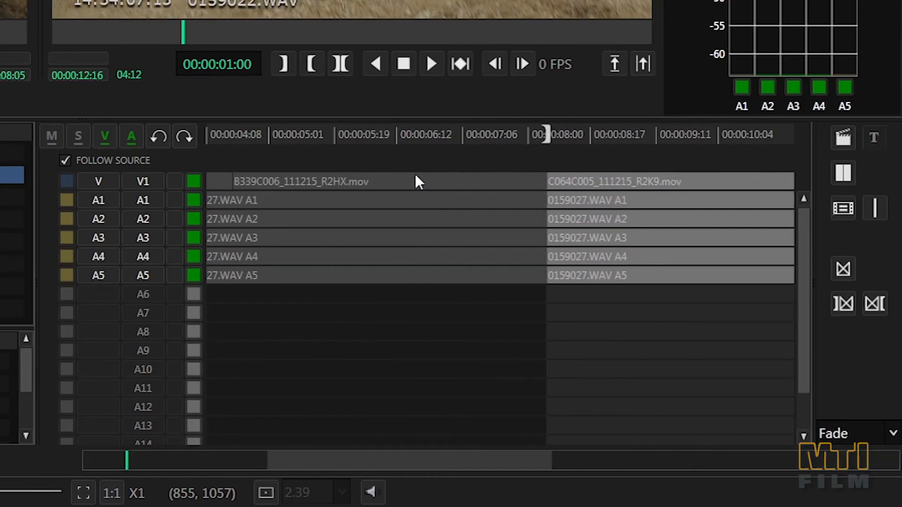
{"action": "key", "text": "shift+minus"}
{"action": "key", "text": "shift+minus"}
{"action": "key", "text": "shift+minus"}
{"action": "key", "text": "shift+minus"}
{"action": "key", "text": "shift+minus"}
{"action": "key", "text": "shift+minus"}
{"action": "key", "text": "shift+minus"}
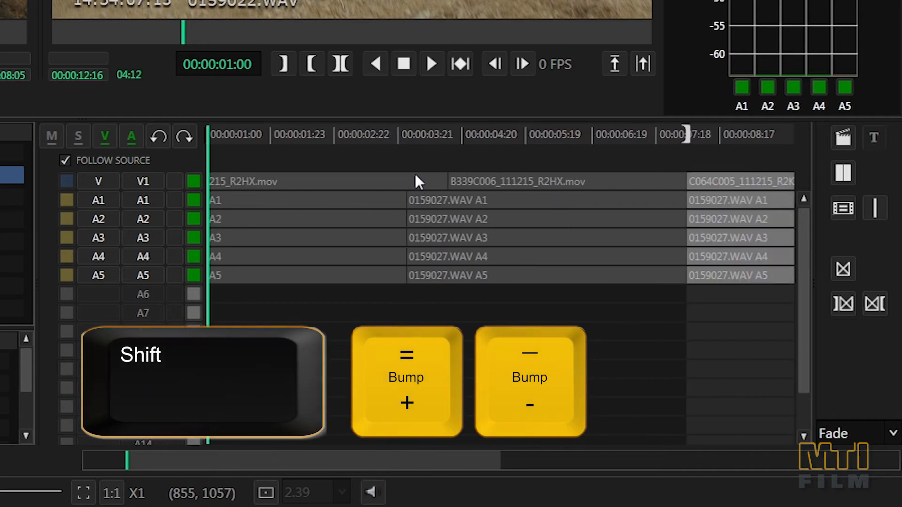
{"action": "left_click_drag", "start_coordinate": [312, 462], "coordinate": [349, 463]}
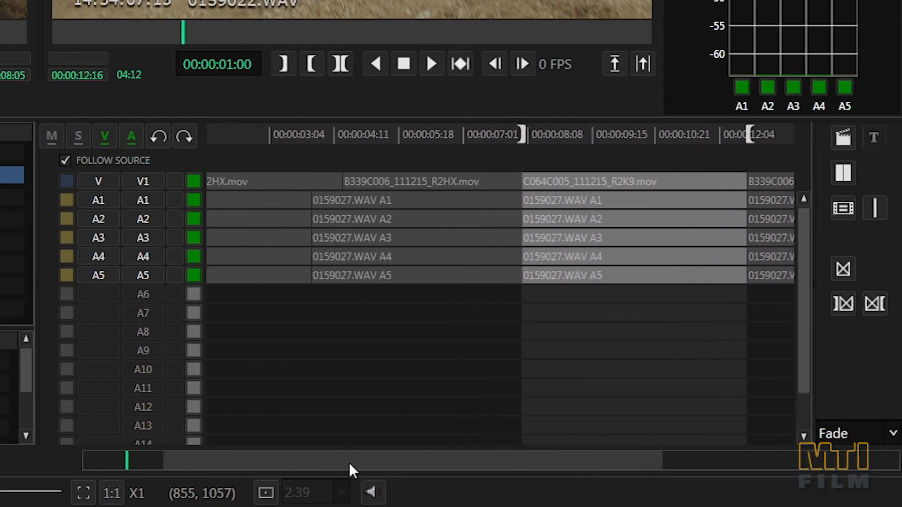
{"action": "key", "text": "ctrl+shift+minus"}
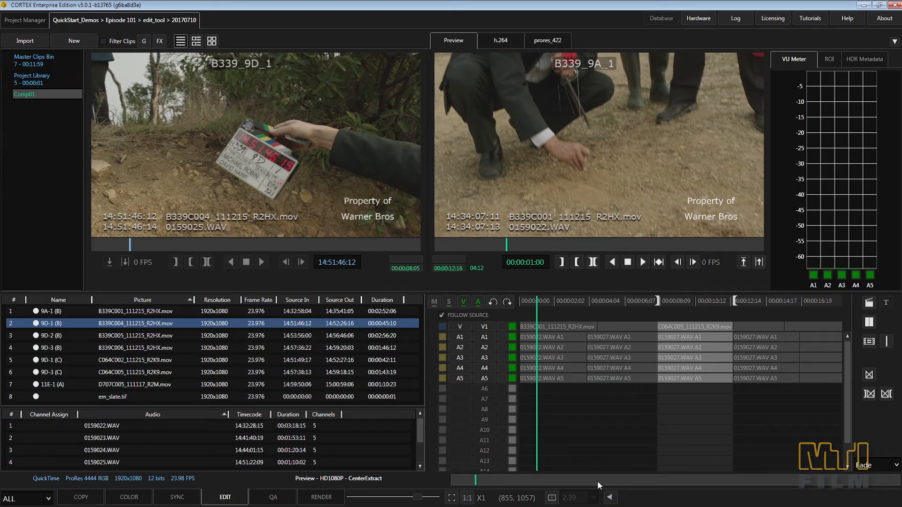
Start a new composition from the Master Clips Bin with black insert level Full - 0, and enable HDR and Dolby Vision
{"action": "left_click", "coordinate": [64, 61]}
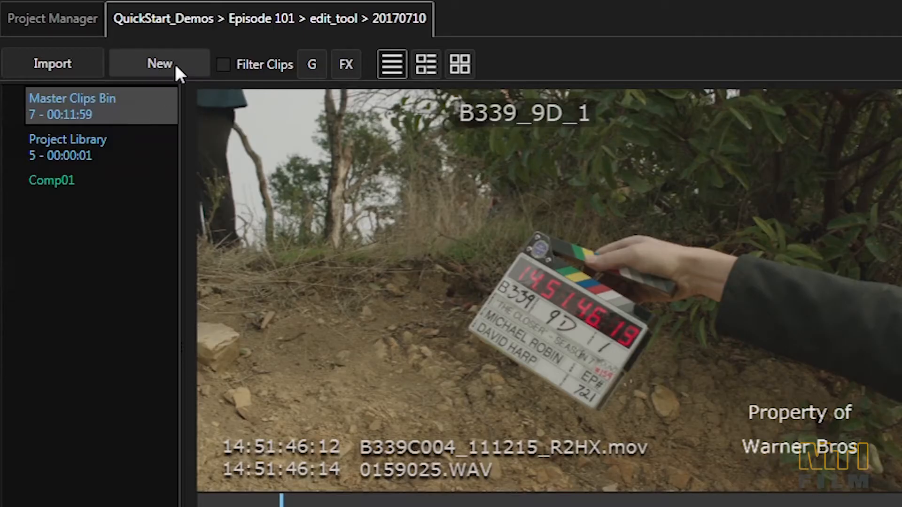
{"action": "left_click", "coordinate": [83, 43]}
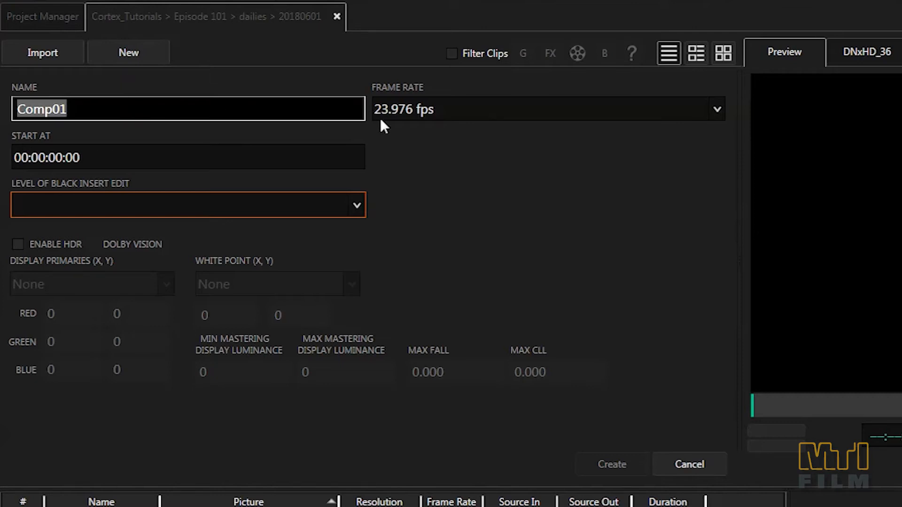
{"action": "left_click", "coordinate": [348, 216]}
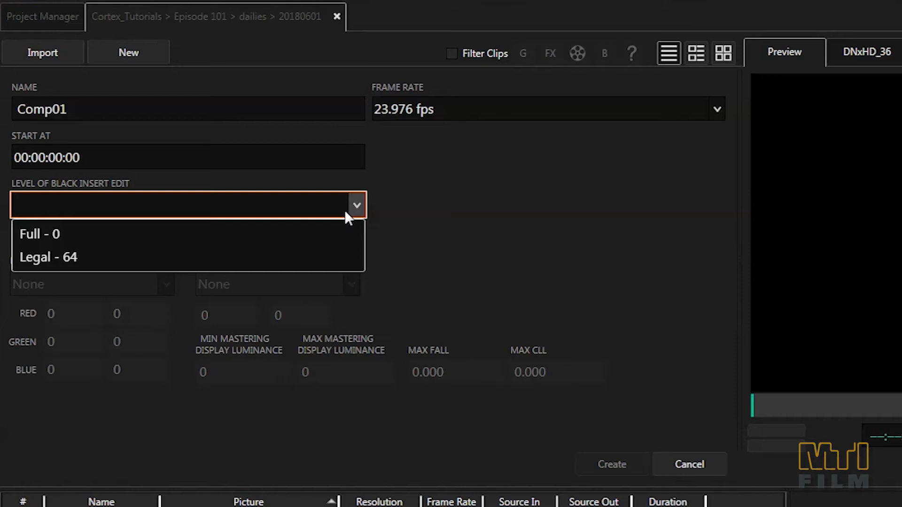
{"action": "left_click", "coordinate": [325, 232]}
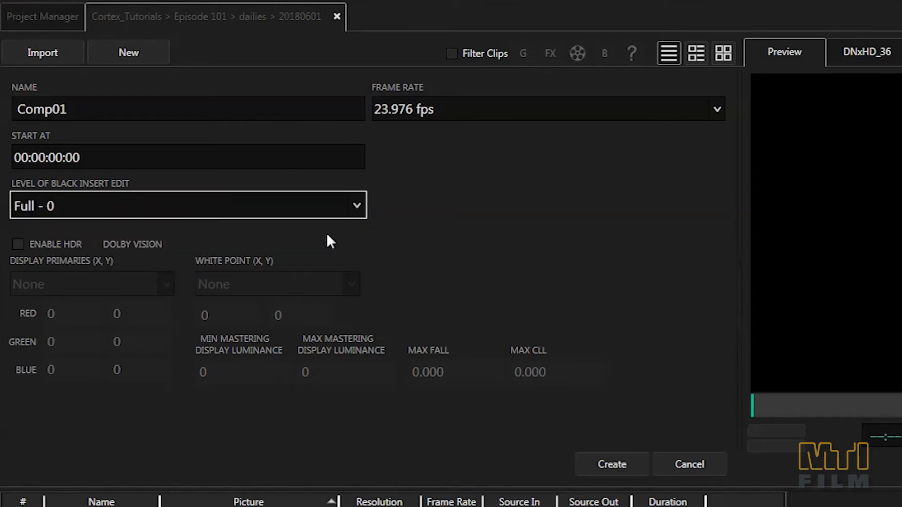
{"action": "left_click", "coordinate": [19, 245]}
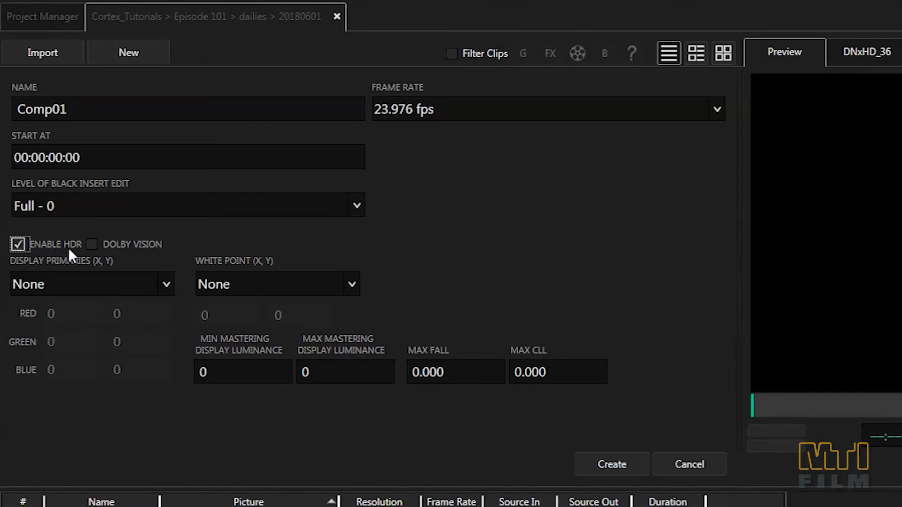
{"action": "left_click", "coordinate": [91, 245]}
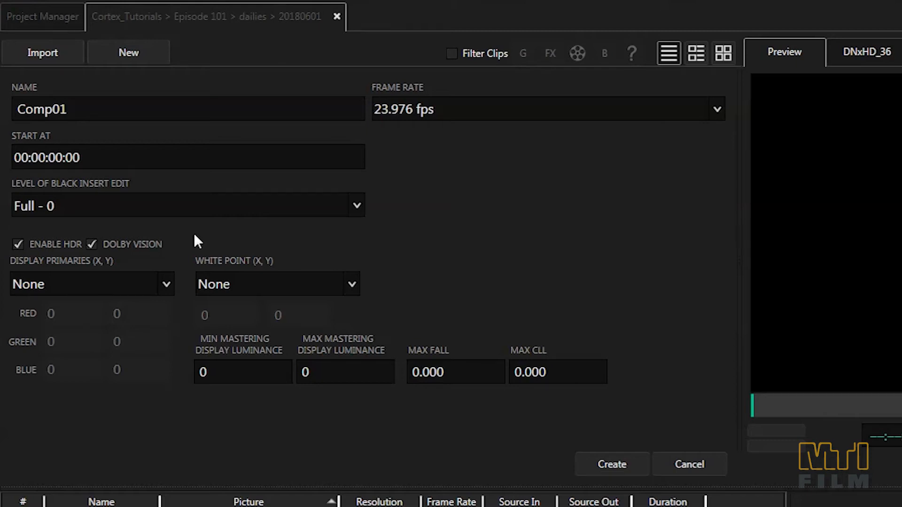
Set display primaries to P3, white point to D65 and max mastering display luminance to 1000, and create the composition
{"action": "left_click", "coordinate": [167, 281]}
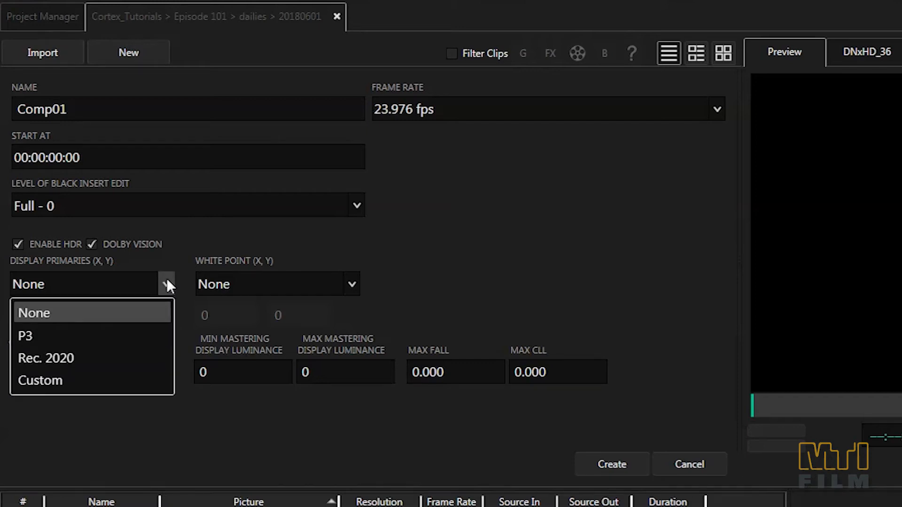
{"action": "left_click", "coordinate": [130, 333]}
{"action": "left_click", "coordinate": [232, 283]}
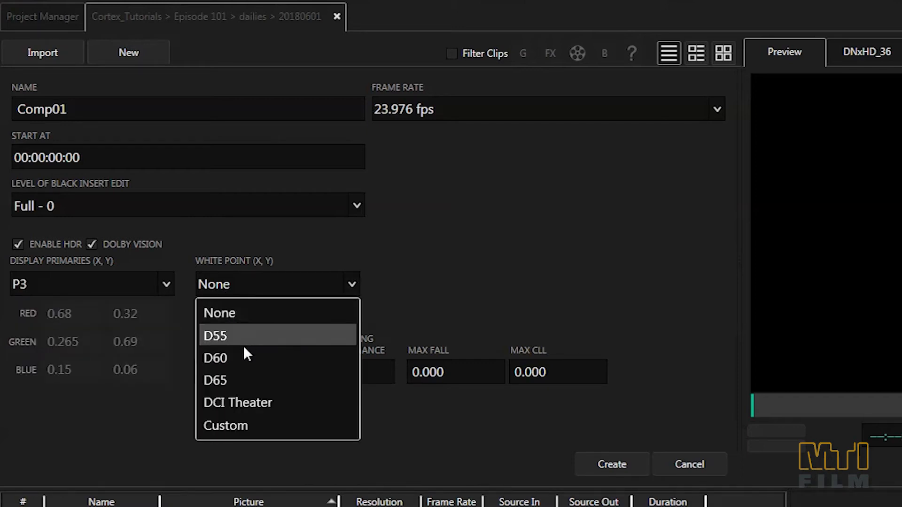
{"action": "left_click", "coordinate": [248, 380]}
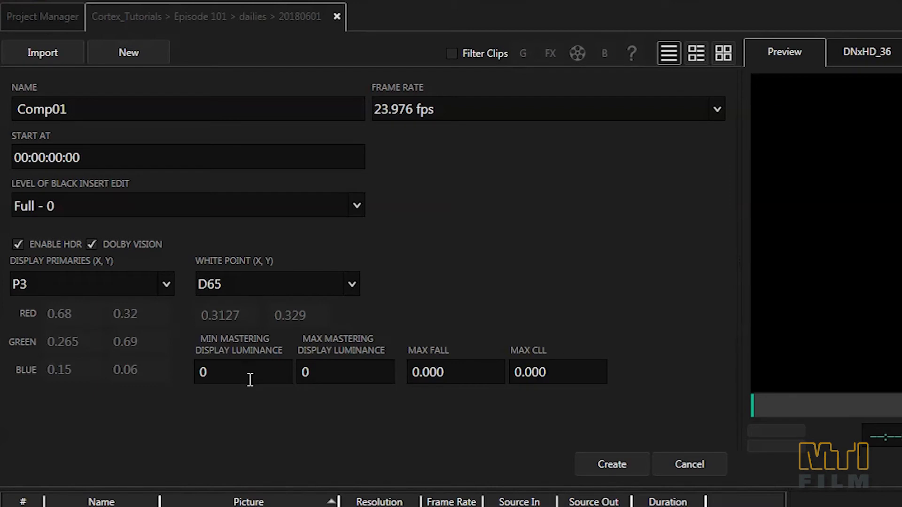
{"action": "left_click", "coordinate": [318, 374]}
{"action": "type", "text": "1000"}
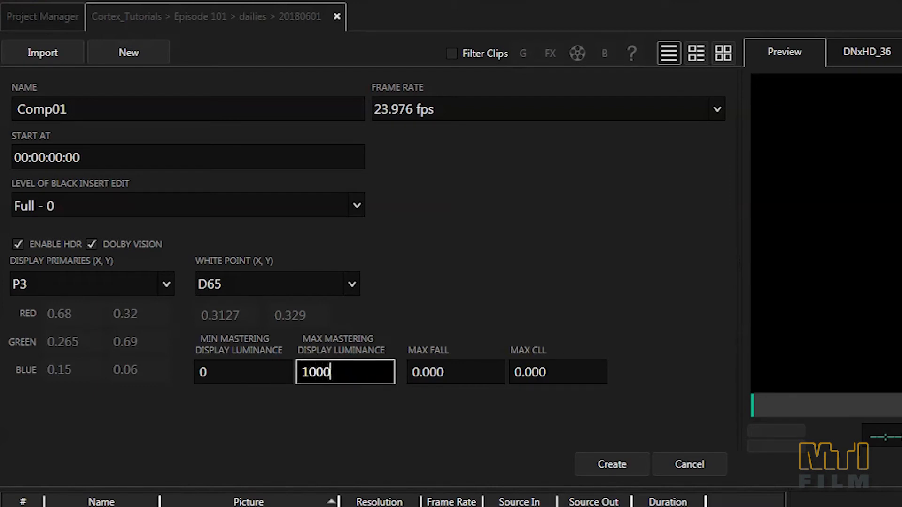
{"action": "key", "text": "Return"}
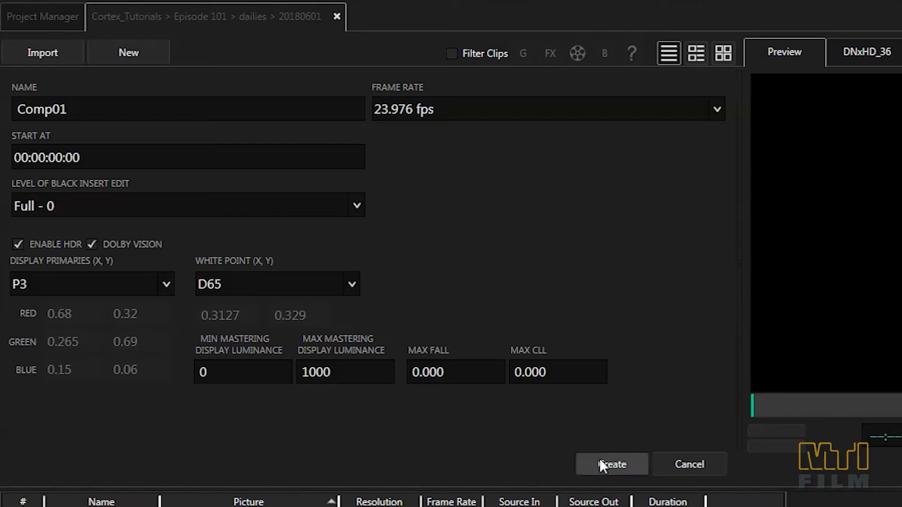
{"action": "left_click", "coordinate": [599, 459]}
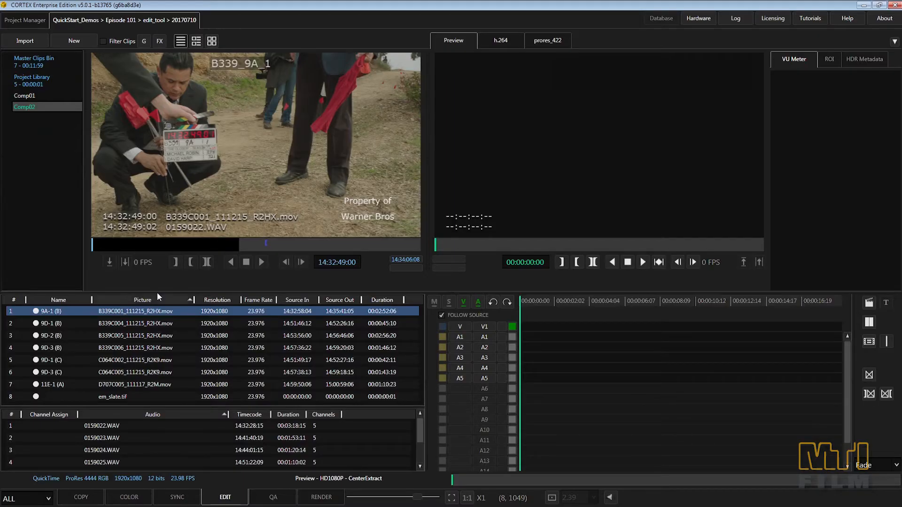
Mark an out point at 14:34:11:01 on source clip 9A-1 (B) and place the marked range at the start of Comp02
{"action": "left_click_drag", "start_coordinate": [255, 245], "coordinate": [249, 250]}
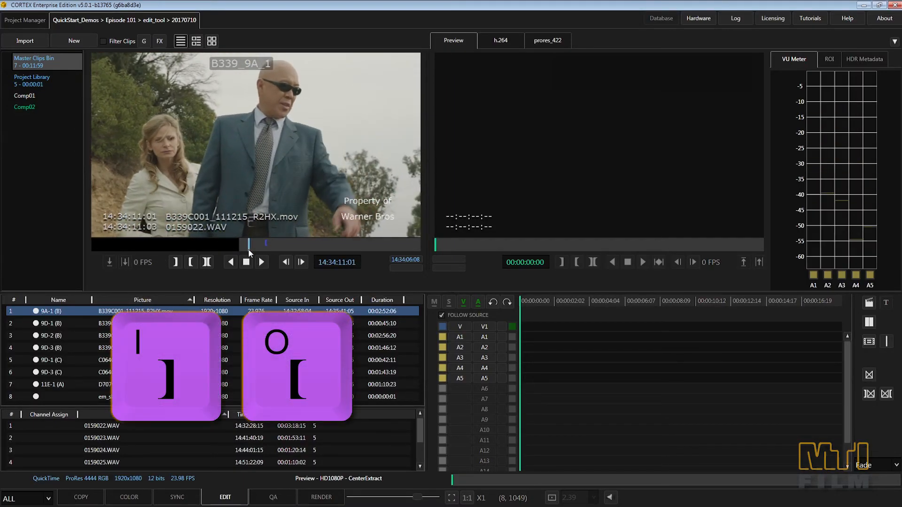
{"action": "key", "text": "o"}
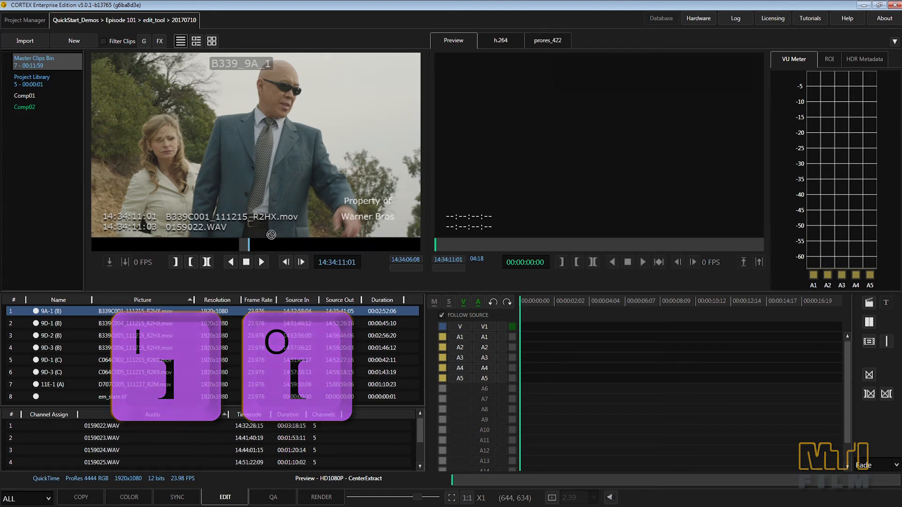
{"action": "left_click_drag", "start_coordinate": [207, 167], "coordinate": [537, 330]}
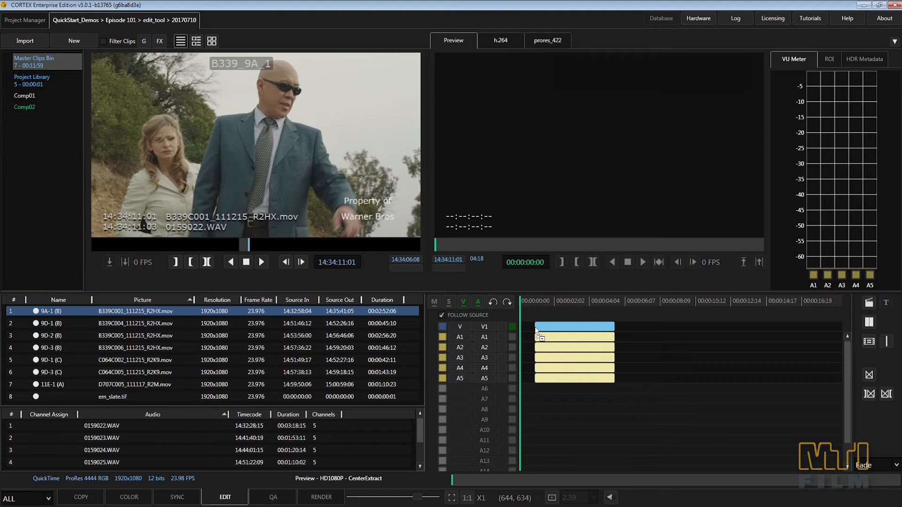
{"action": "left_click_drag", "start_coordinate": [536, 330], "coordinate": [521, 330]}
Mark an out point on clip 9D-3 (B) and append it after the first clip, and add clip 9D-1 (C) at the existing cut
{"action": "left_click", "coordinate": [139, 346]}
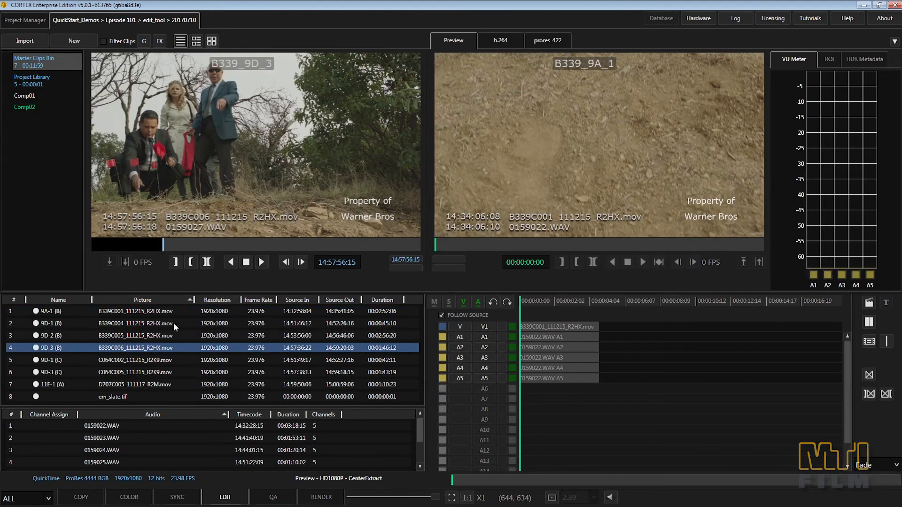
{"action": "key", "text": "space"}
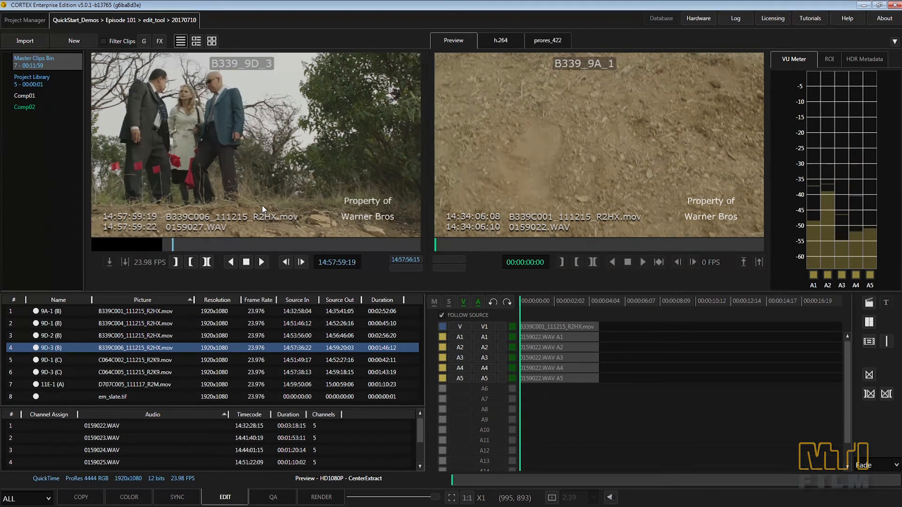
{"action": "key", "text": "space"}
{"action": "key", "text": "o"}
{"action": "left_click_drag", "start_coordinate": [262, 205], "coordinate": [599, 329]}
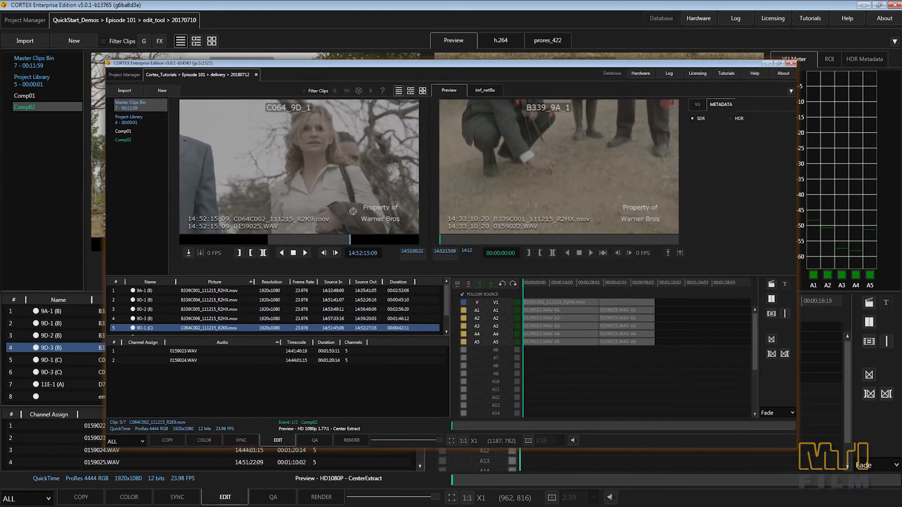
{"action": "left_click_drag", "start_coordinate": [330, 205], "coordinate": [604, 313]}
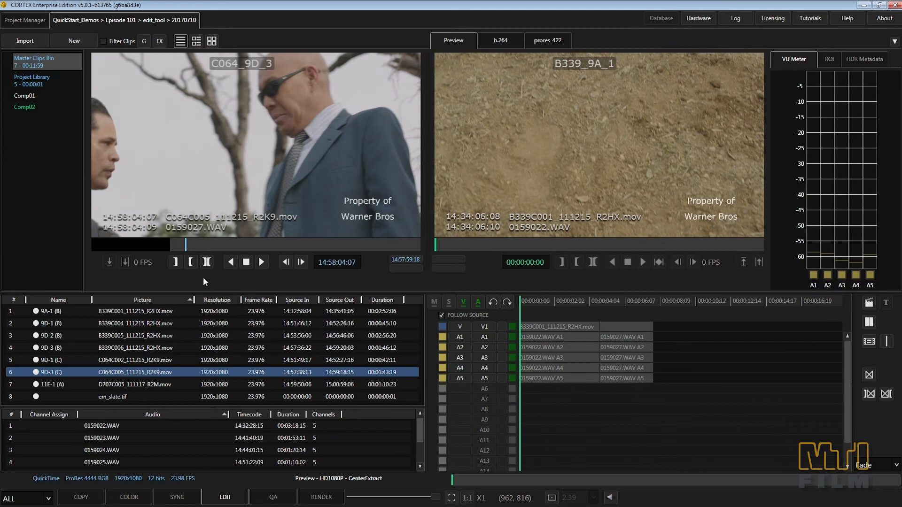
Mark clip 9D-3 (C) from 14:57:59:18 to 14:58:04:07 and edit it into the composition at 00:00:07:23
{"action": "key", "text": "i"}
{"action": "key", "text": "o"}
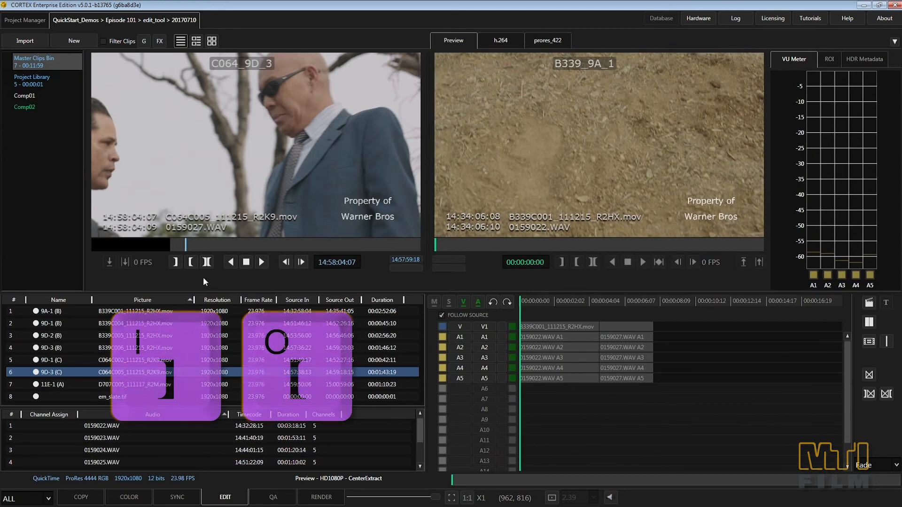
{"action": "left_click", "coordinate": [647, 302]}
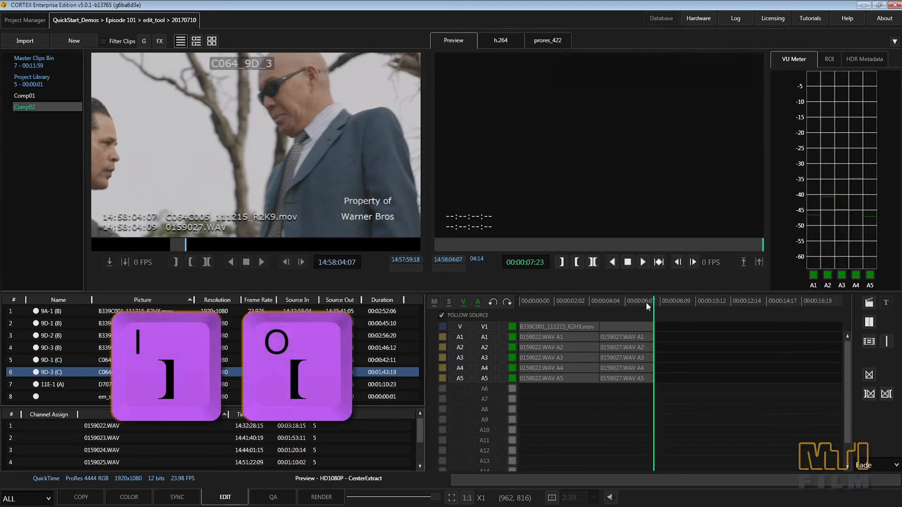
{"action": "key", "text": "i"}
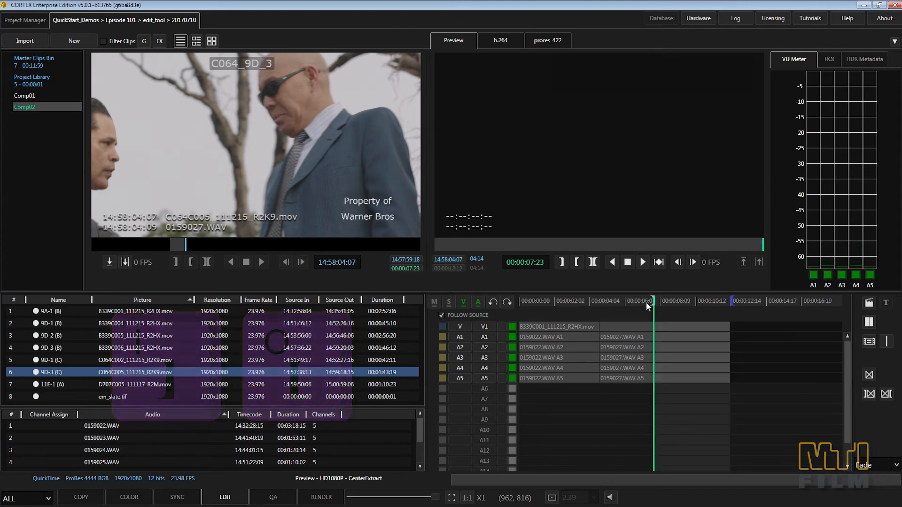
{"action": "key", "text": "g"}
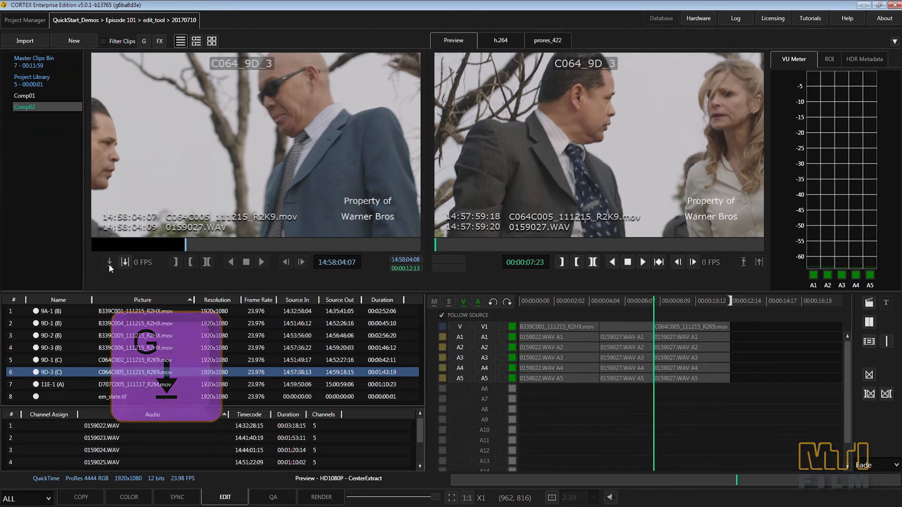
Mark the middle composition clip at 00:00:06:09, lift it out of all tracks, and undo the lift
{"action": "left_click", "coordinate": [627, 304]}
{"action": "key", "text": "t"}
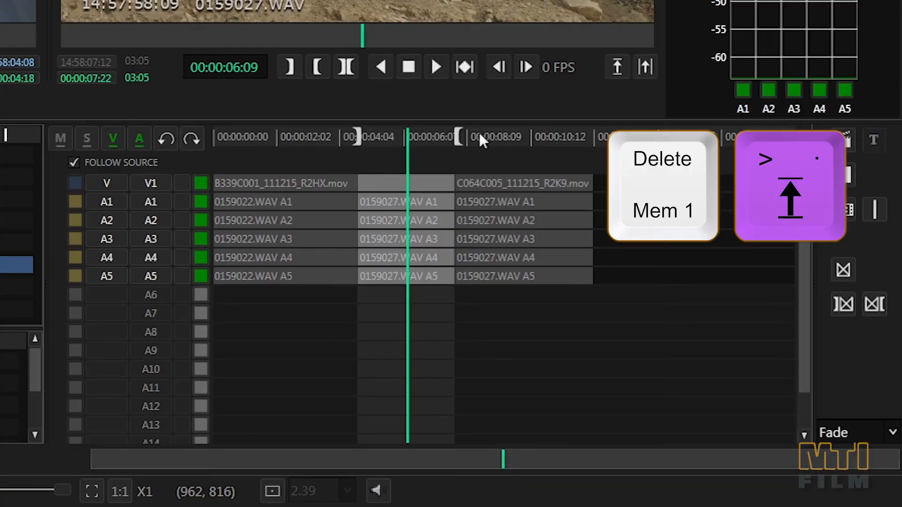
{"action": "left_click", "coordinate": [611, 73]}
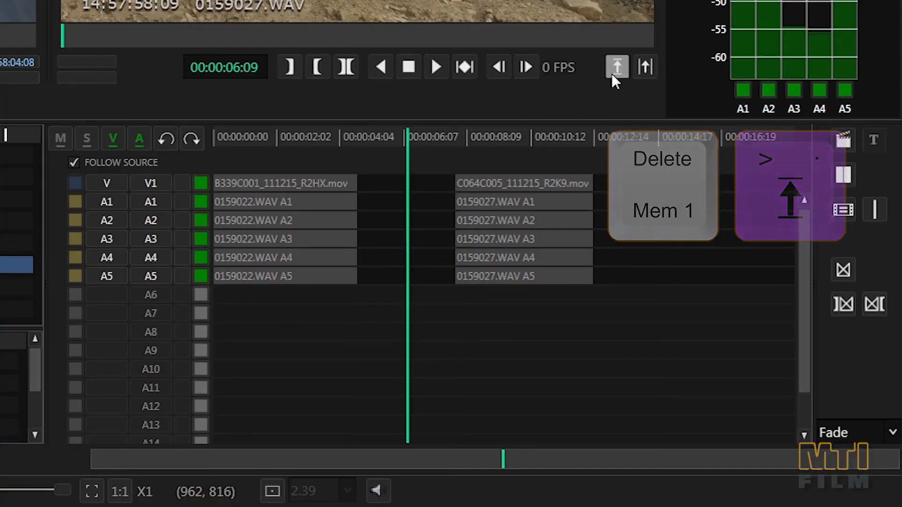
{"action": "key", "text": "ctrl+z"}
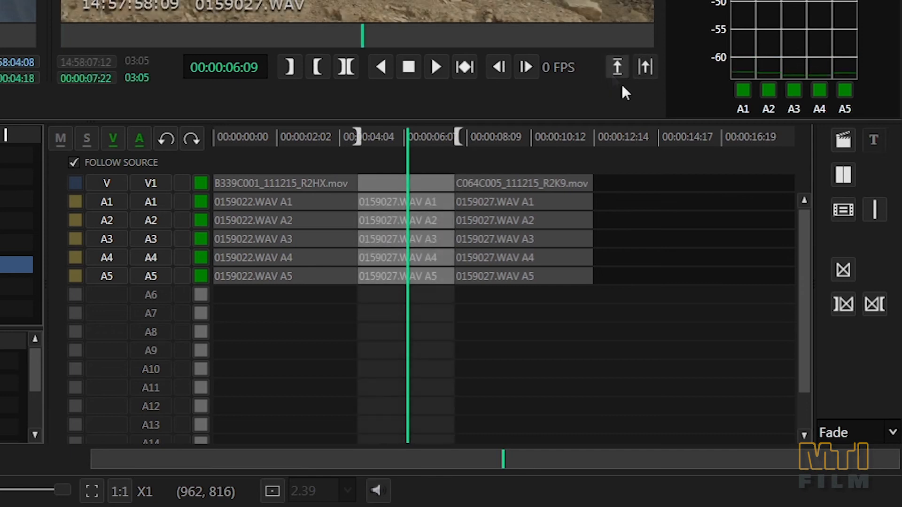
Extract the marked middle clip so the gap closes, undo the extraction, and clear the composition's in and out marks
{"action": "left_click", "coordinate": [647, 72]}
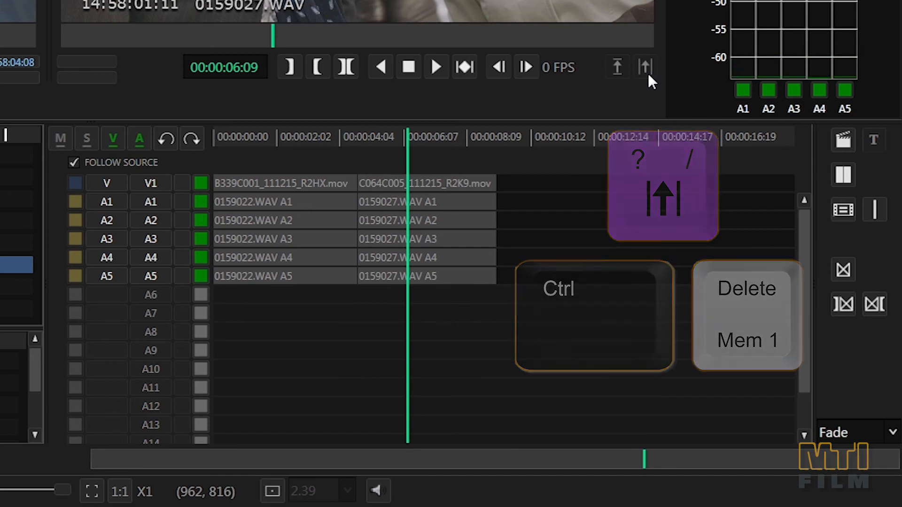
{"action": "key", "text": "ctrl+z"}
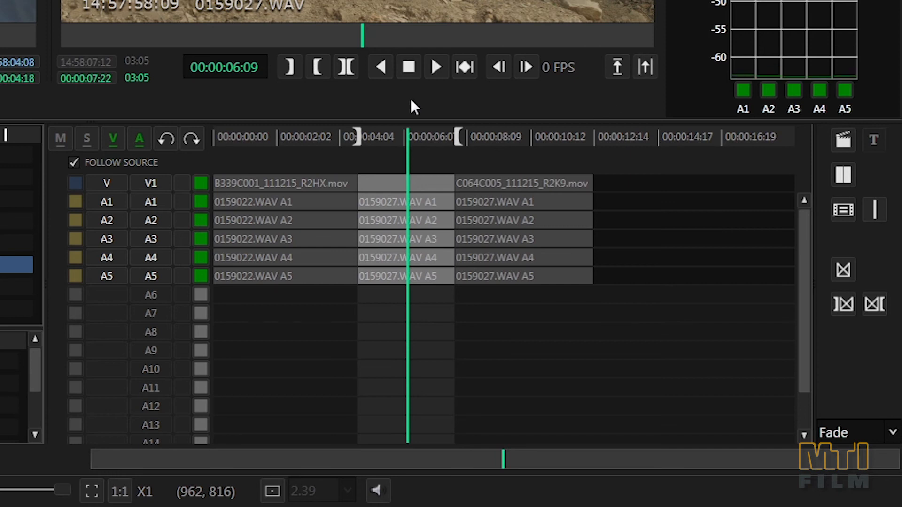
{"action": "key", "text": "d"}
{"action": "key", "text": "f"}
{"action": "key", "text": "ctrl+slash"}
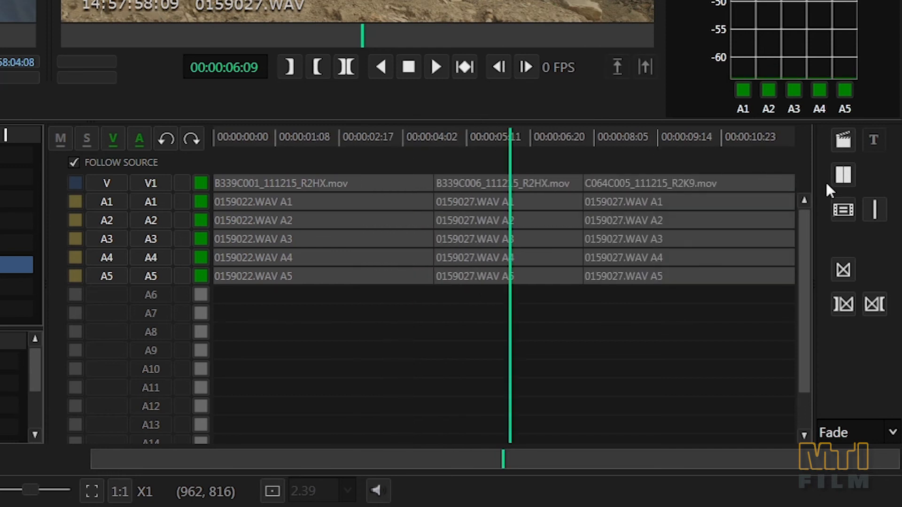
Turn on the red trim mode, shorten the end of B339C006_111215_R2HX.mov on V1 leaving a gap, and undo the trim
{"action": "key", "text": "shift+t"}
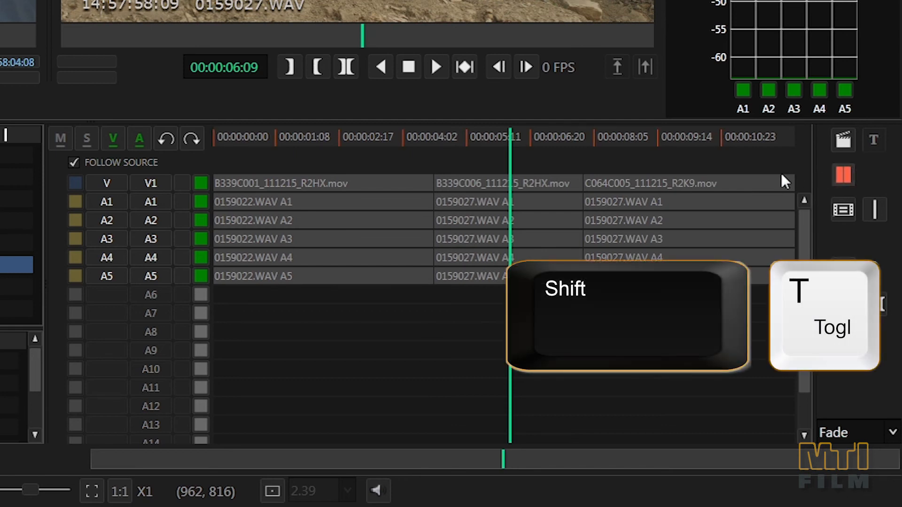
{"action": "left_click_drag", "start_coordinate": [588, 183], "coordinate": [494, 182]}
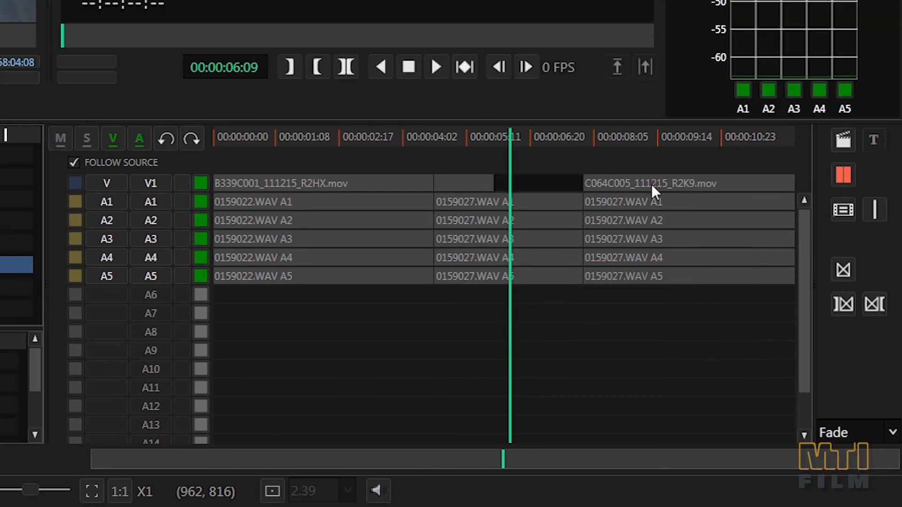
{"action": "key", "text": "ctrl+z"}
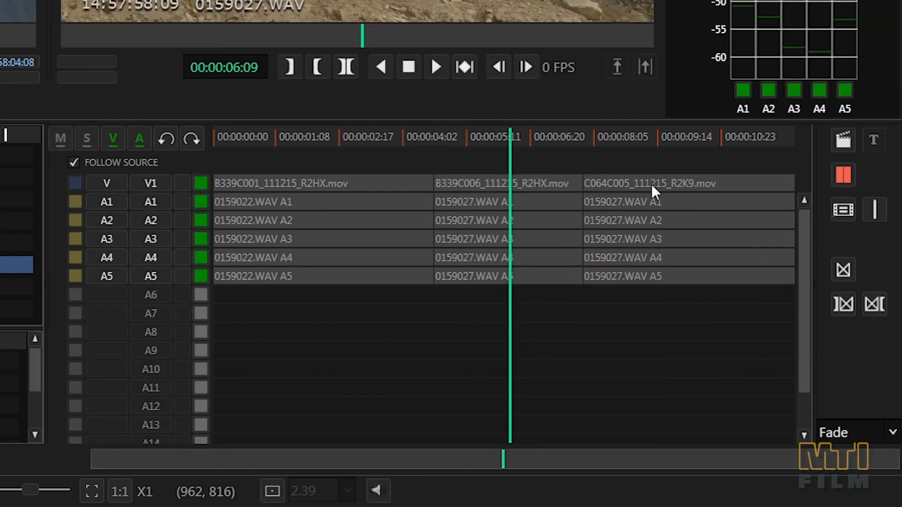
Switch to the yellow ripple trim mode and shorten the end of B339C006_111215_R2HX.mov on V1 by about 01:14
{"action": "key", "text": "ctrl+t"}
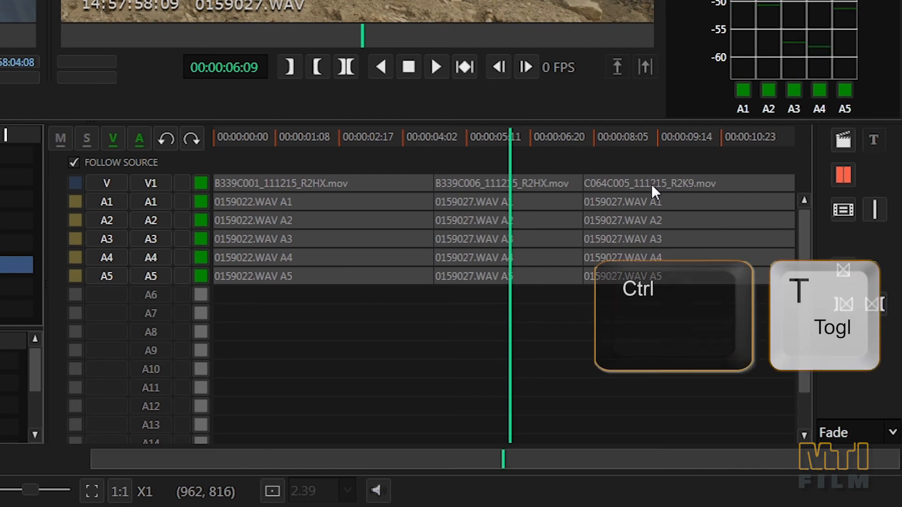
{"action": "left_click", "coordinate": [843, 177]}
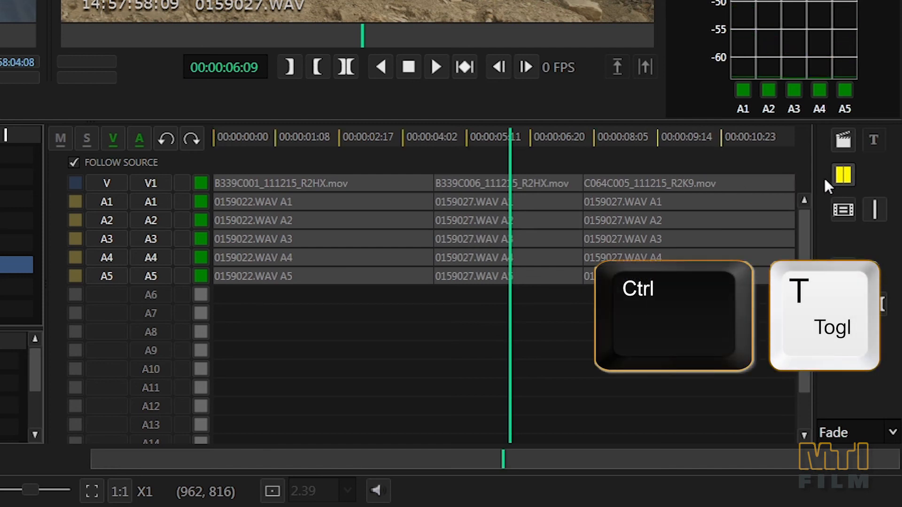
{"action": "left_click_drag", "start_coordinate": [579, 184], "coordinate": [520, 185]}
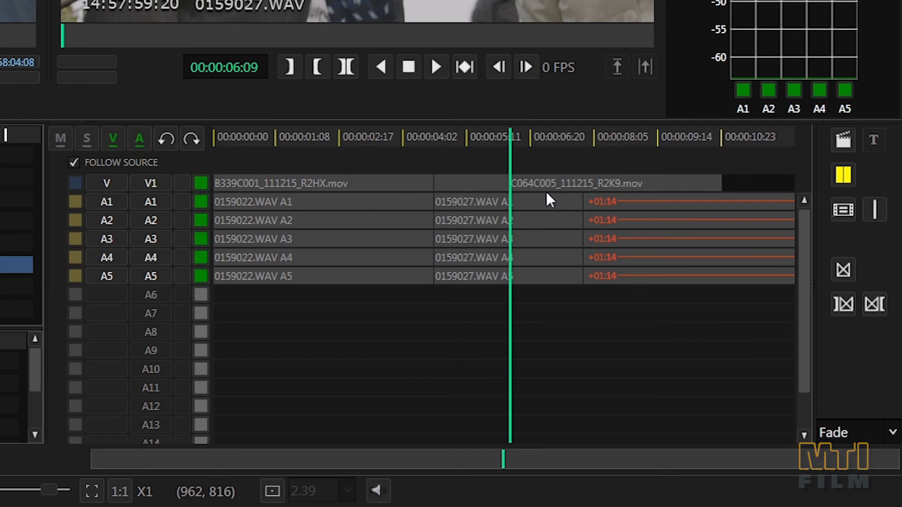
Undo the ripple trim, return to the red trim mode, and trim the end of B339C006_111215_R2HX.mov on V1 by hand and numerically by +100
{"action": "key", "text": "ctrl+z"}
{"action": "left_click", "coordinate": [841, 174]}
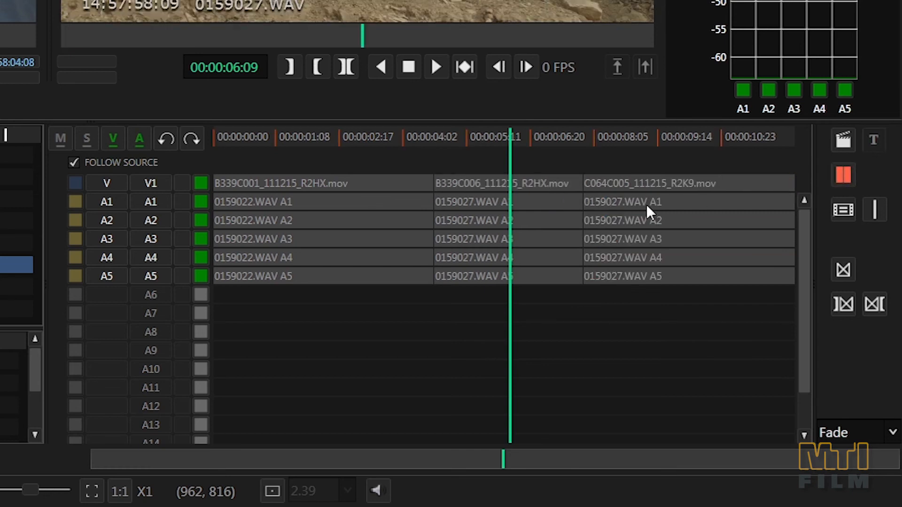
{"action": "left_click_drag", "start_coordinate": [574, 181], "coordinate": [512, 185]}
{"action": "left_click", "coordinate": [506, 187]}
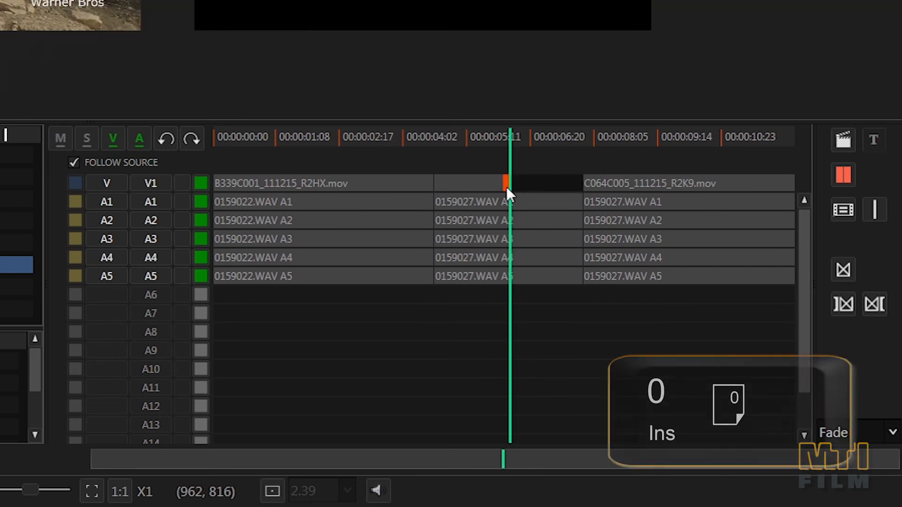
{"action": "key", "text": "KP_Add"}
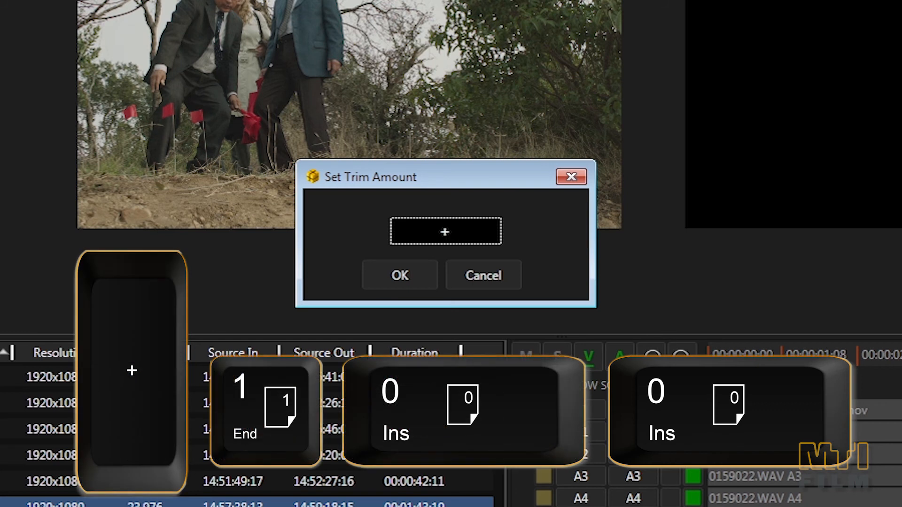
{"action": "type", "text": "100"}
{"action": "key", "text": "Return"}
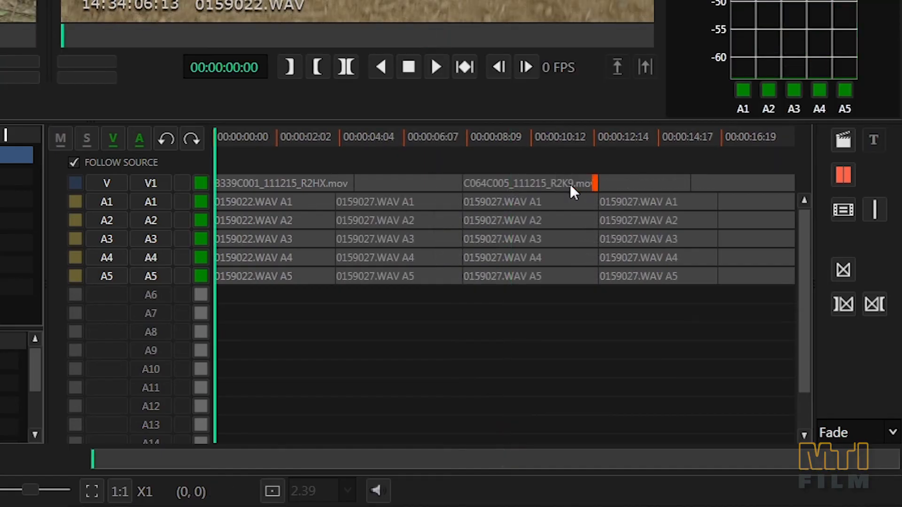
Move B339C006_111215_R2HX.mov and the clip following it on V1 about 01:09 later, out of sync with the audio
{"action": "left_click_drag", "start_coordinate": [570, 185], "coordinate": [472, 183]}
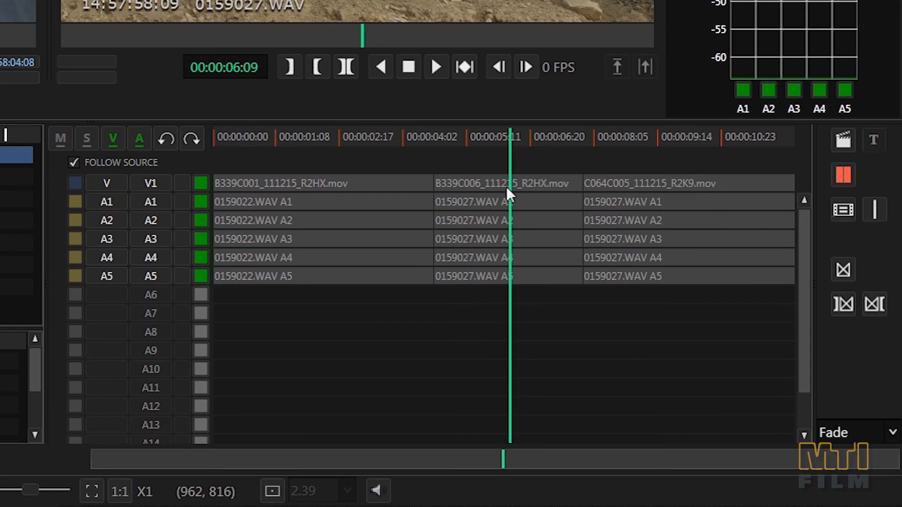
{"action": "left_click", "coordinate": [507, 188]}
{"action": "left_click_drag", "start_coordinate": [524, 183], "coordinate": [589, 184]}
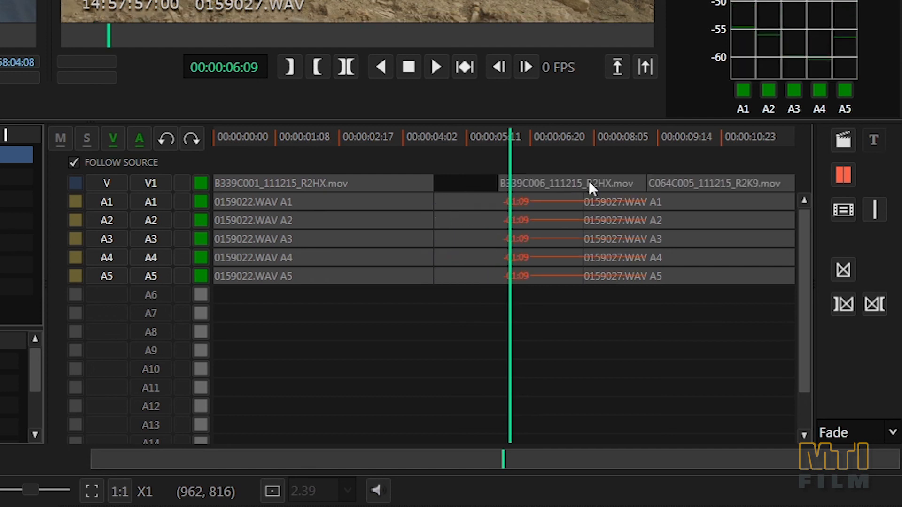
Select the middle clip across V1 and A1–A5, move it later on all tracks together, and undo the move
{"action": "left_click_drag", "start_coordinate": [542, 161], "coordinate": [516, 287]}
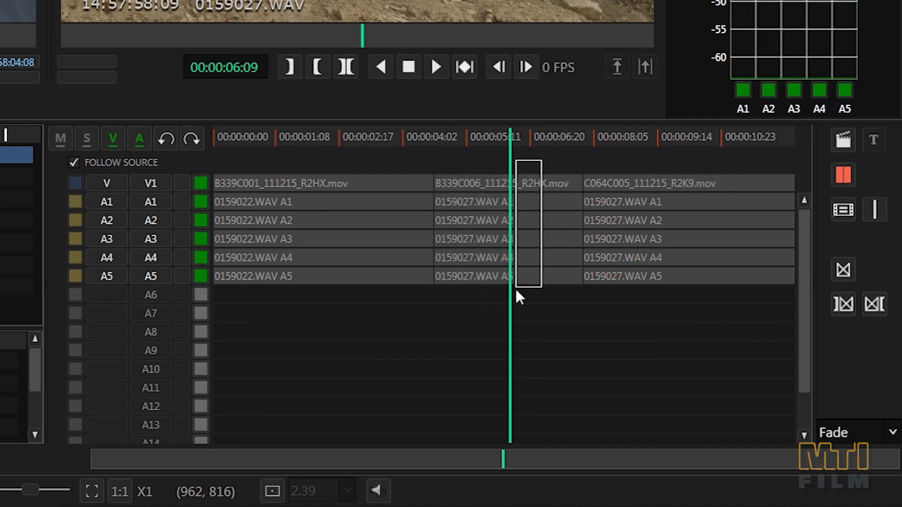
{"action": "left_click_drag", "start_coordinate": [519, 185], "coordinate": [574, 183]}
{"action": "key", "text": "ctrl+z"}
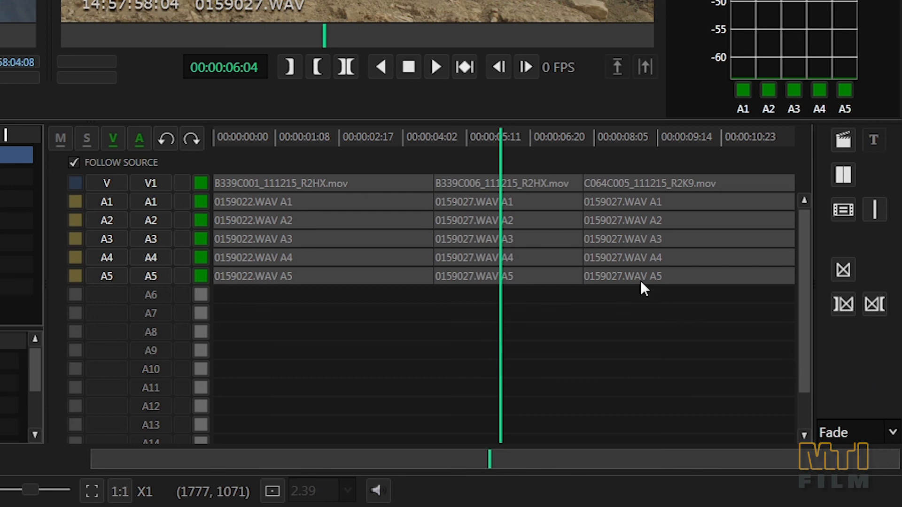
Place the playhead 23 frames from the composition start and add a fade from the start to the playhead on the video and audio tracks
{"action": "left_click_drag", "start_coordinate": [503, 137], "coordinate": [213, 136]}
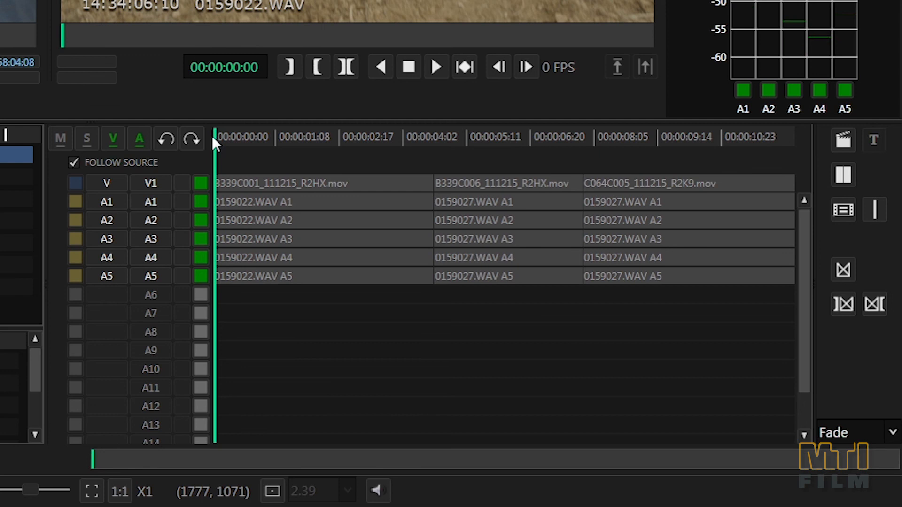
{"action": "key", "text": "p"}
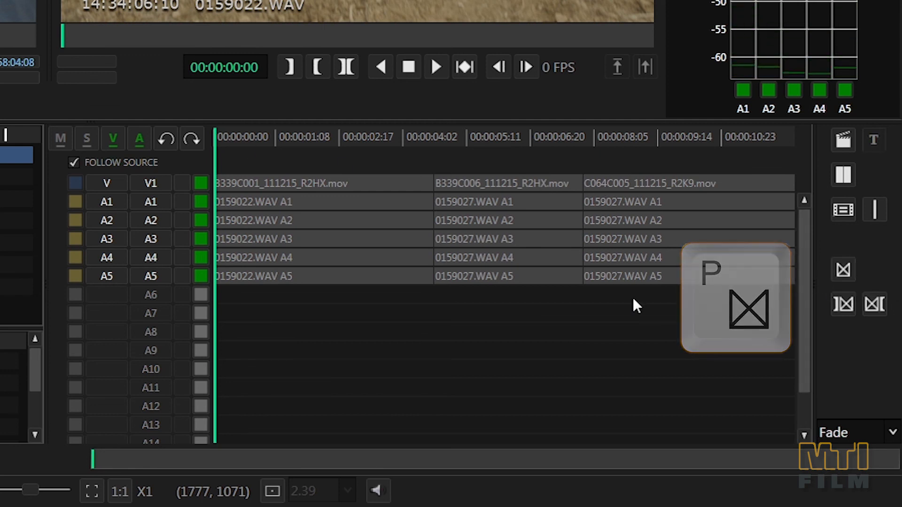
{"action": "key", "text": "KP_2"}
{"action": "key", "text": "KP_3"}
{"action": "key", "text": "KP_Add"}
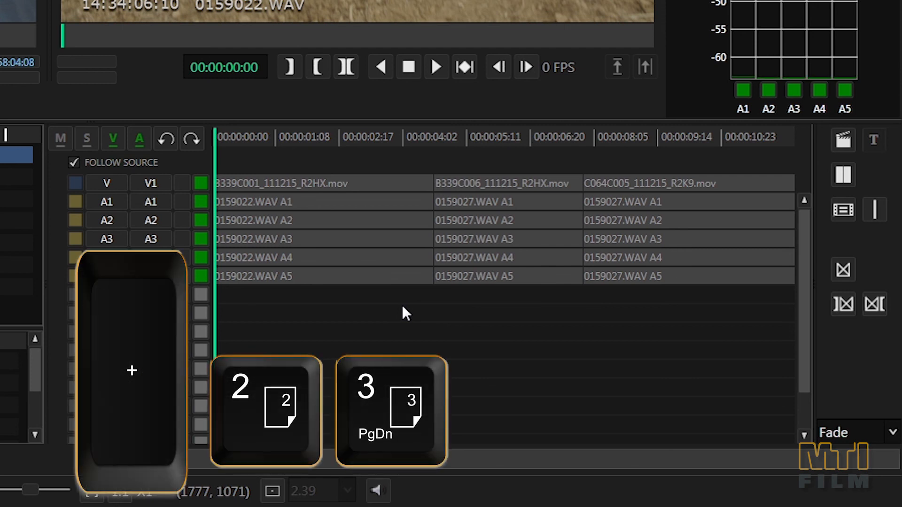
{"action": "key", "text": "KP_Enter"}
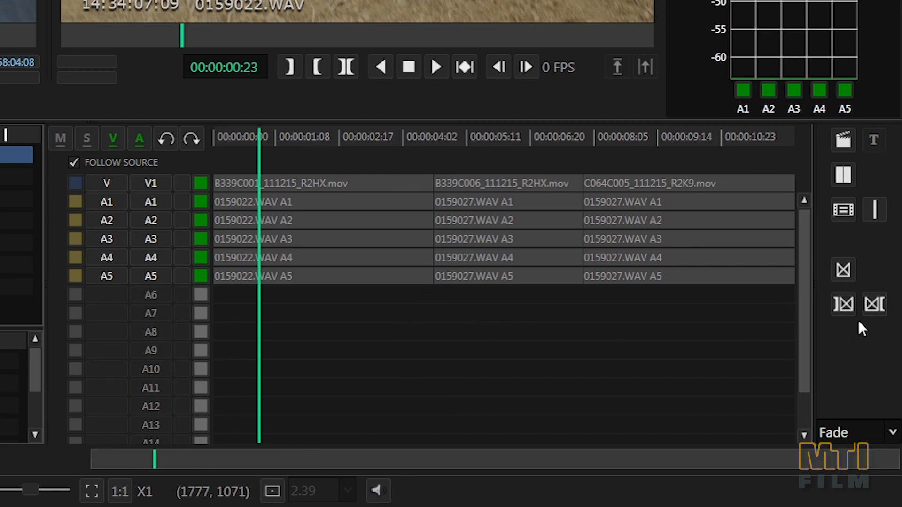
{"action": "left_click", "coordinate": [872, 309]}
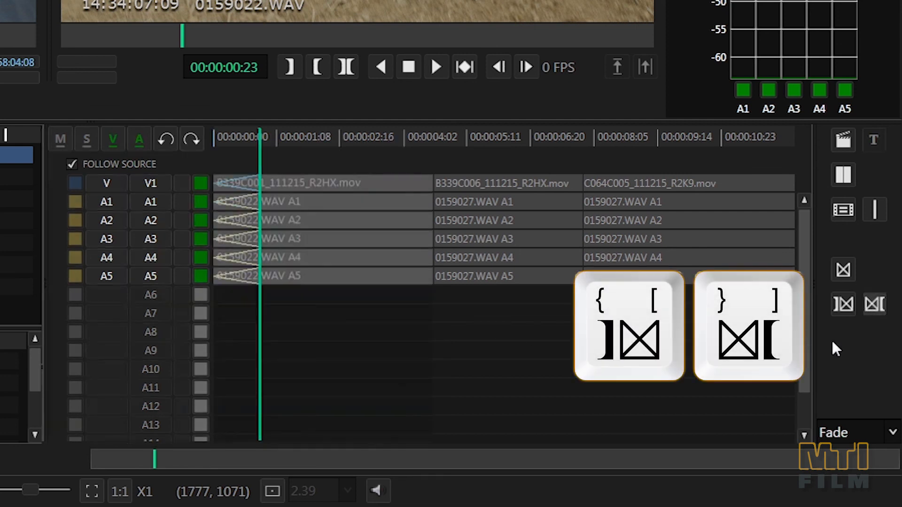
{"action": "mouse_move", "coordinate": [548, 302]}
{"action": "left_mouse_down"}
{"action": "mouse_move", "coordinate": [515, 300]}
{"action": "mouse_move", "coordinate": [556, 301]}
{"action": "left_mouse_up"}
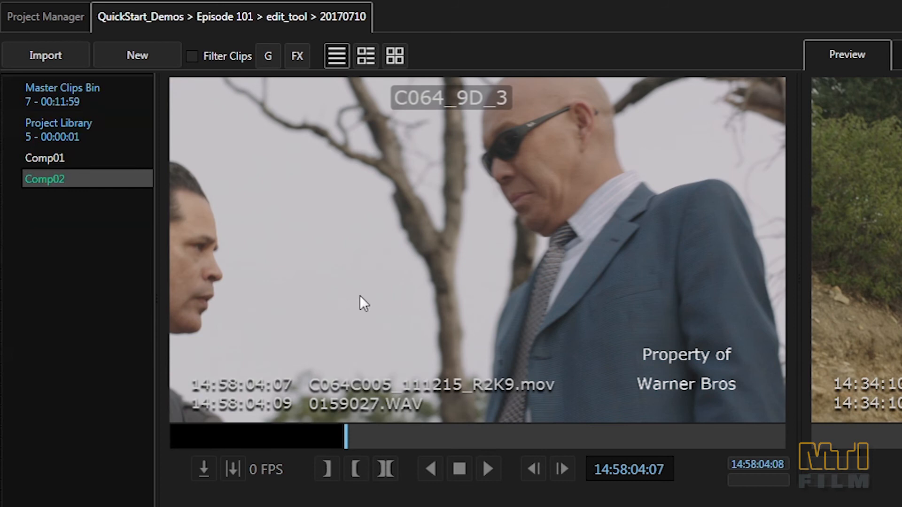
Render Comp02 with the delivery deliverable directorCut_prores and open the render queue
{"action": "right_click", "coordinate": [73, 178]}
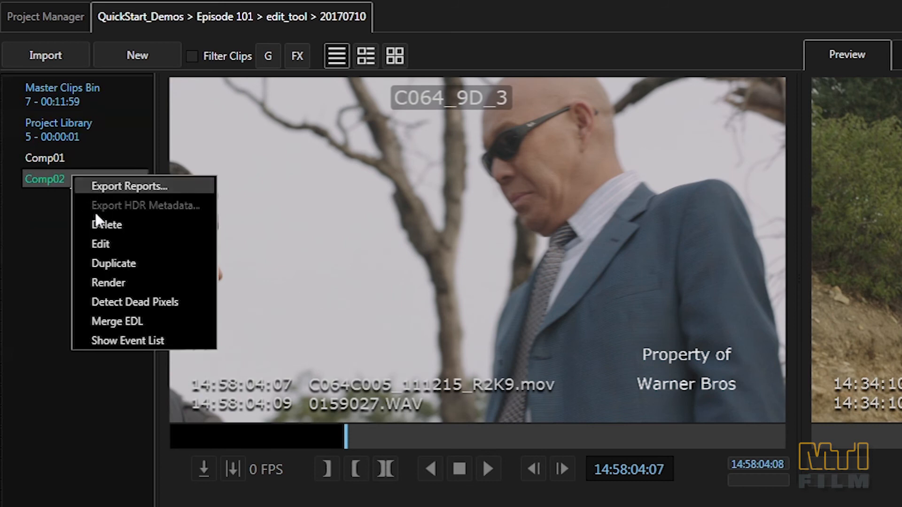
{"action": "left_click", "coordinate": [142, 283]}
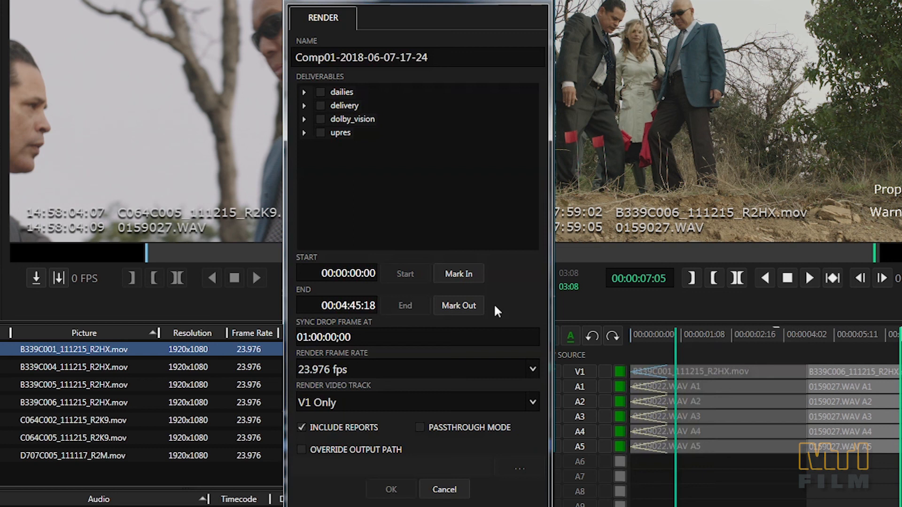
{"action": "left_click", "coordinate": [494, 371]}
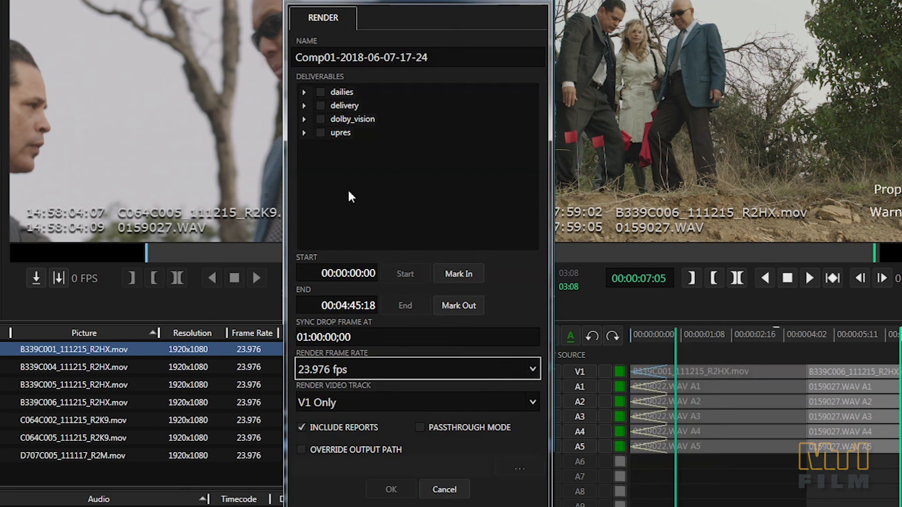
{"action": "left_click", "coordinate": [316, 106]}
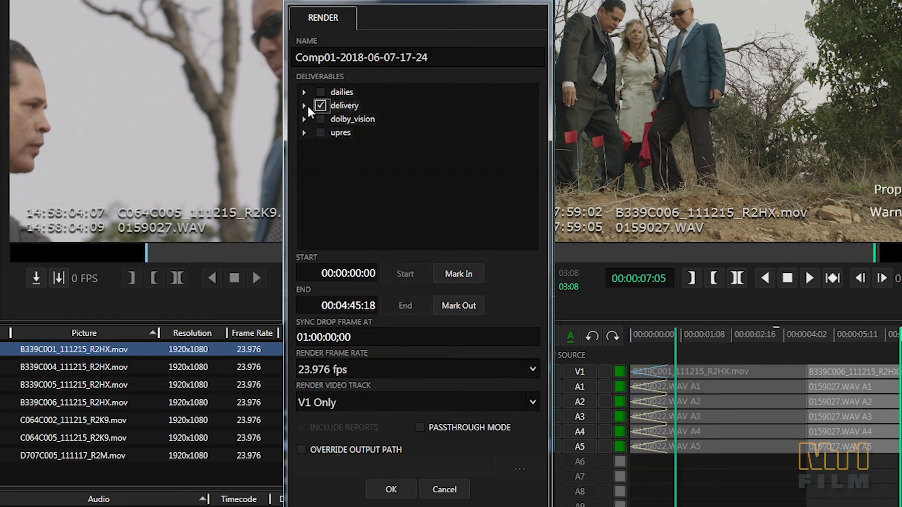
{"action": "left_click", "coordinate": [305, 106]}
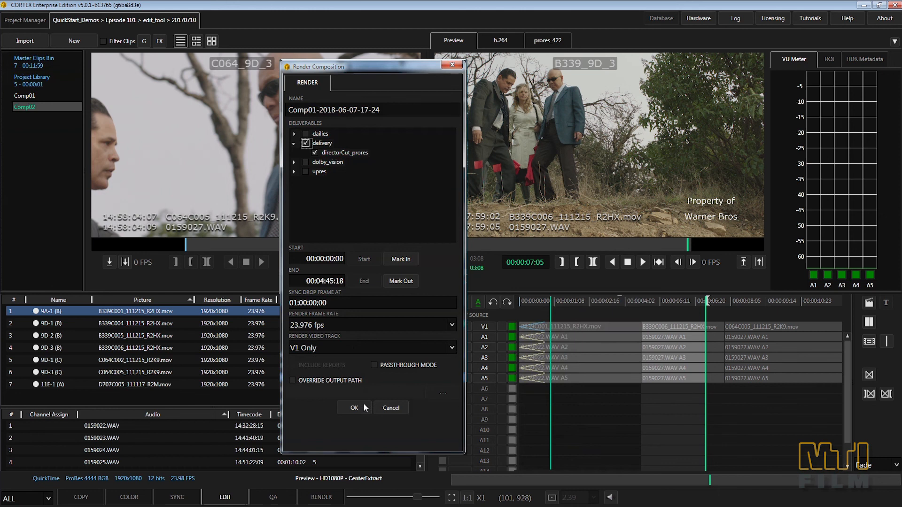
{"action": "left_click", "coordinate": [402, 488]}
{"action": "left_click", "coordinate": [329, 497]}
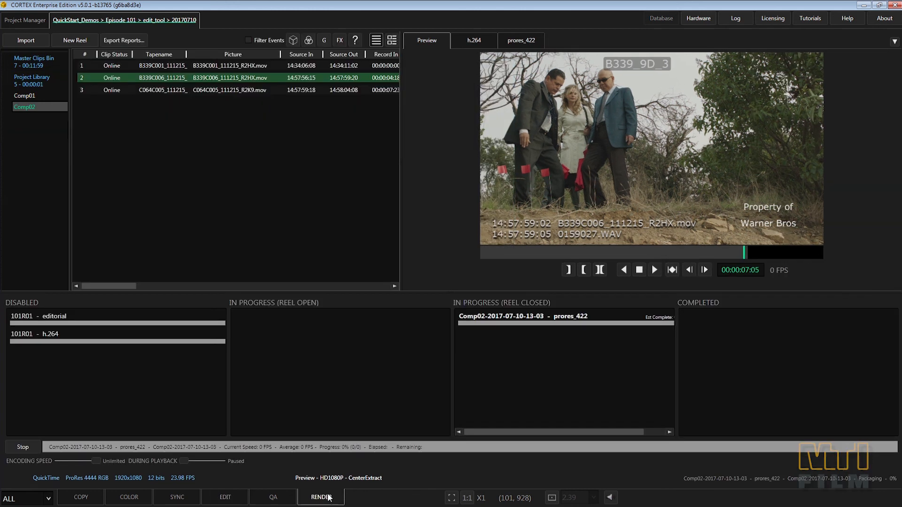